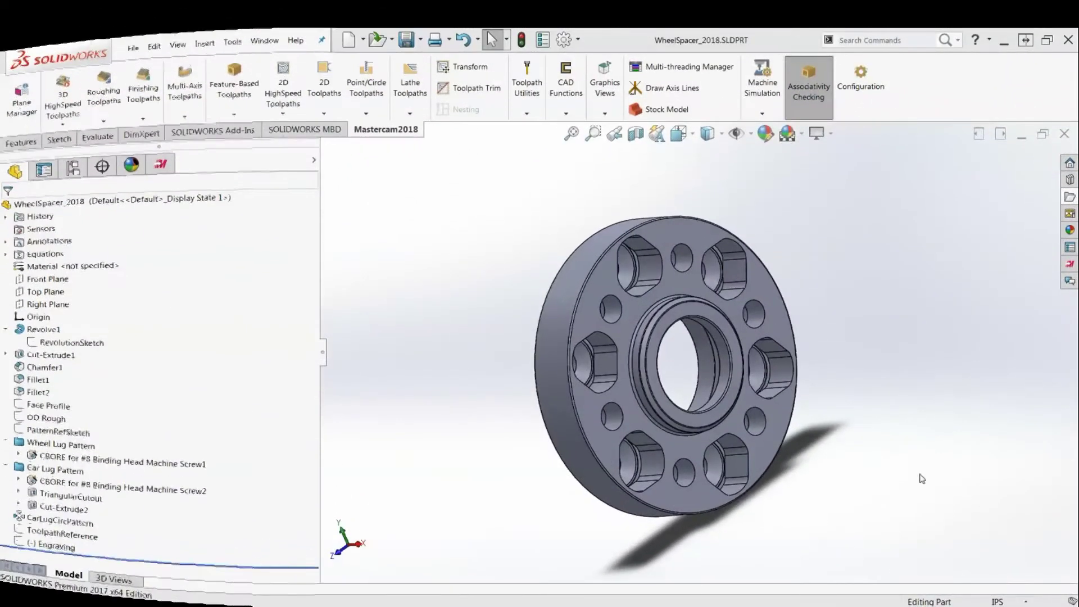
- Orbit the wheel spacer edge-on and back, then show its Mastercam toolpath list (operations 1–17)
middle_drag(886, 373, 905, 381)
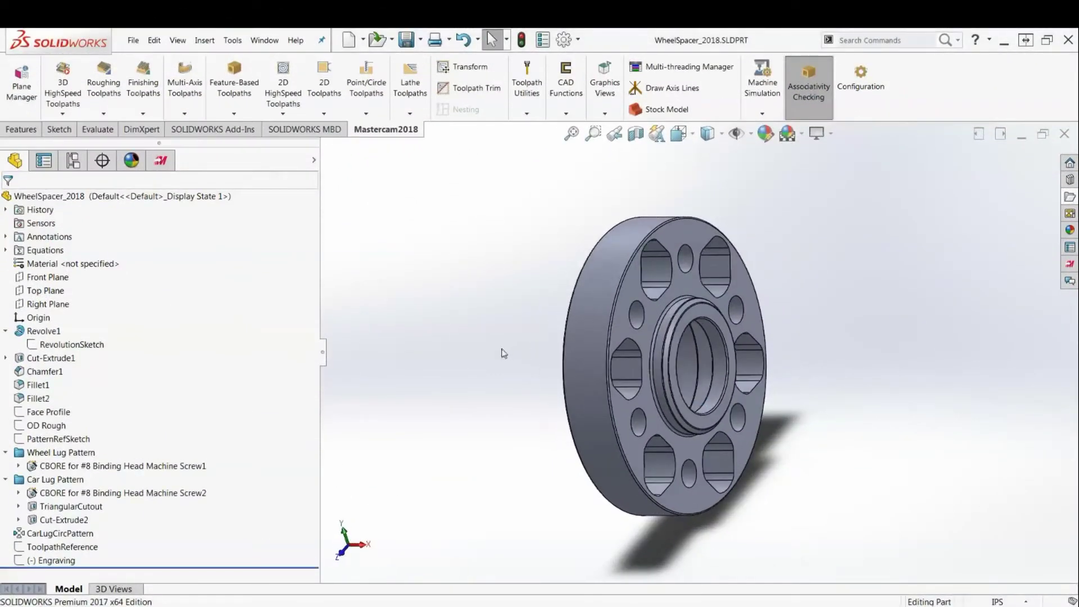
middle_drag(504, 353, 484, 337)
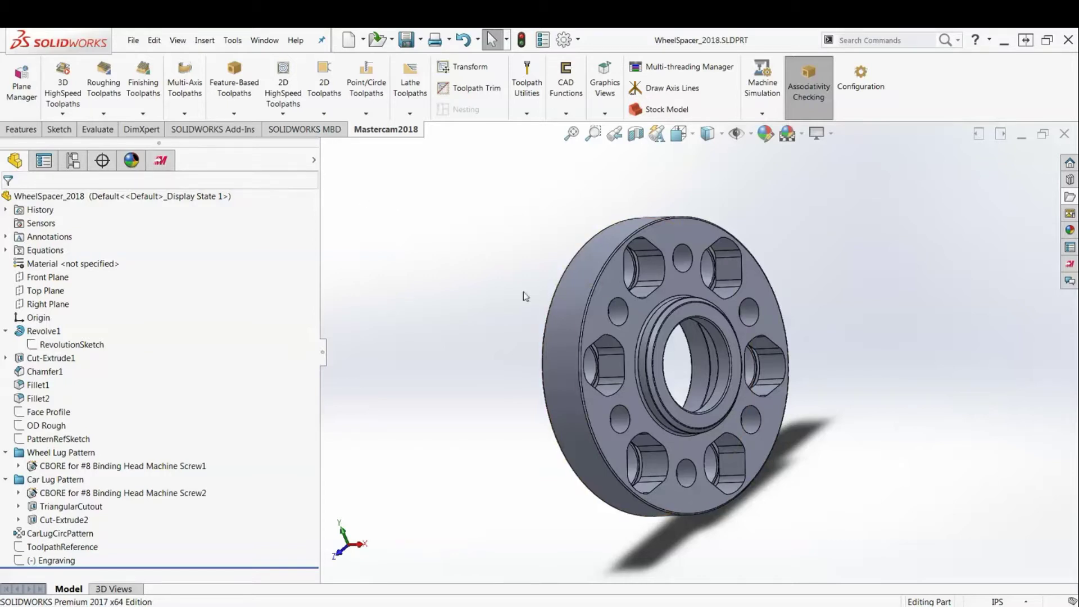
click(161, 160)
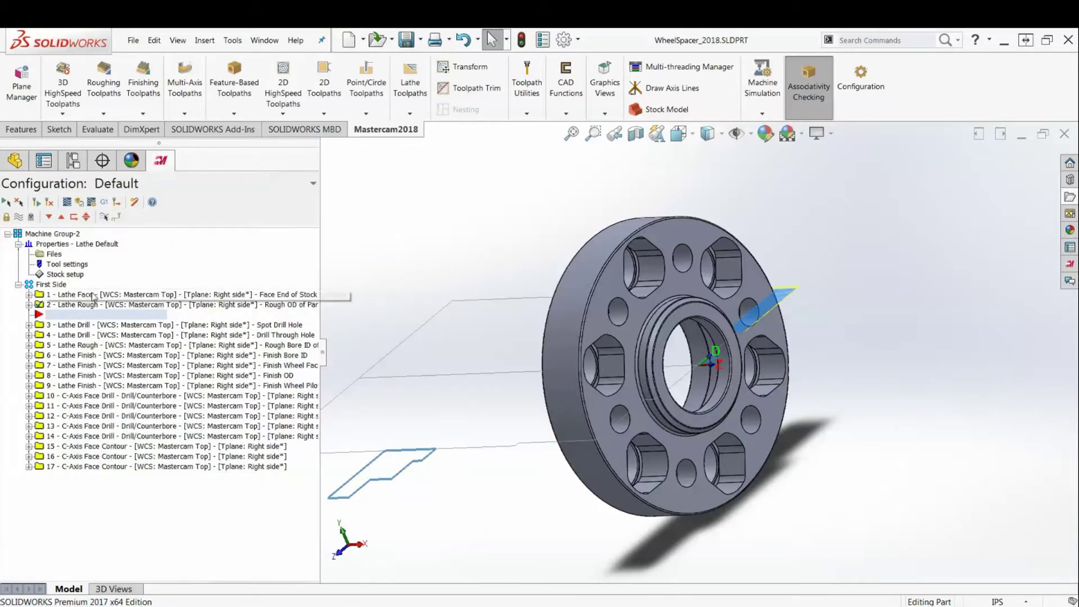
- Orbit to inspect the toolpath outlines from a side angle, then return to the FeatureManager tree
middle_drag(478, 241, 481, 332)
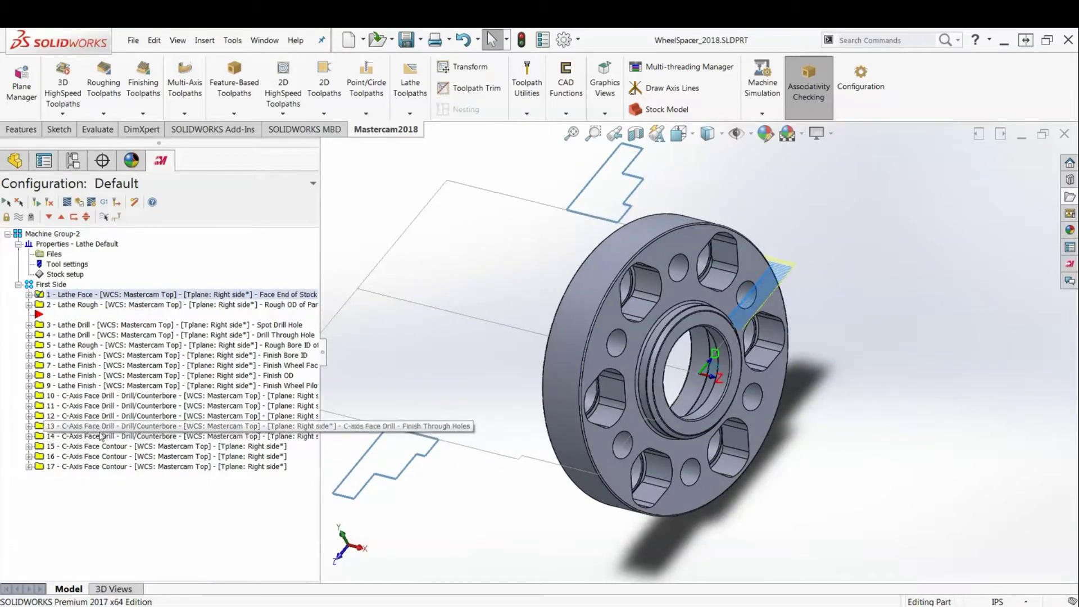
middle_drag(431, 270, 484, 235)
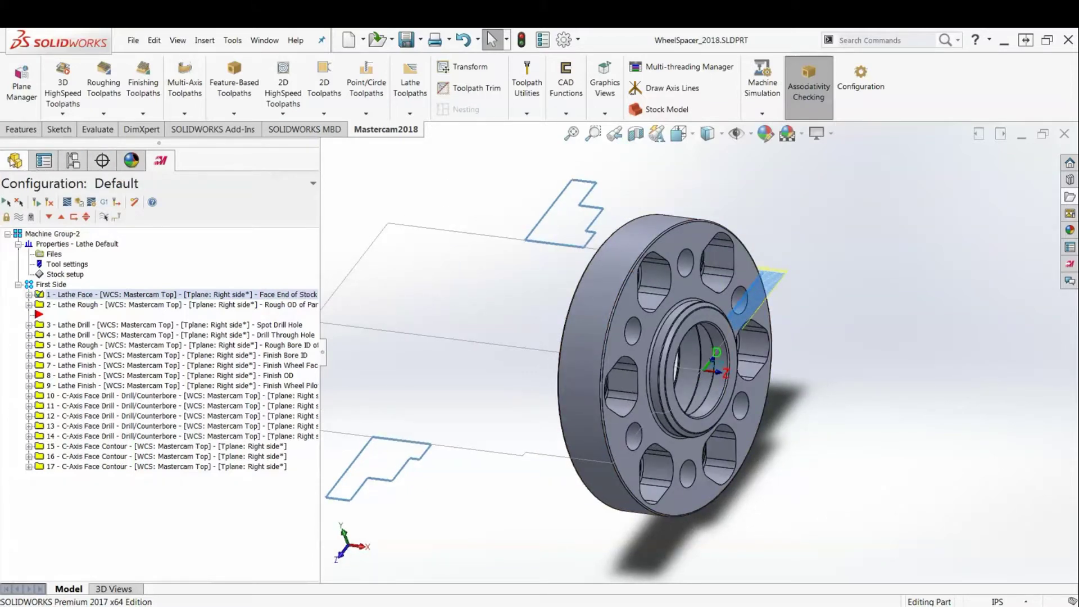
click(15, 161)
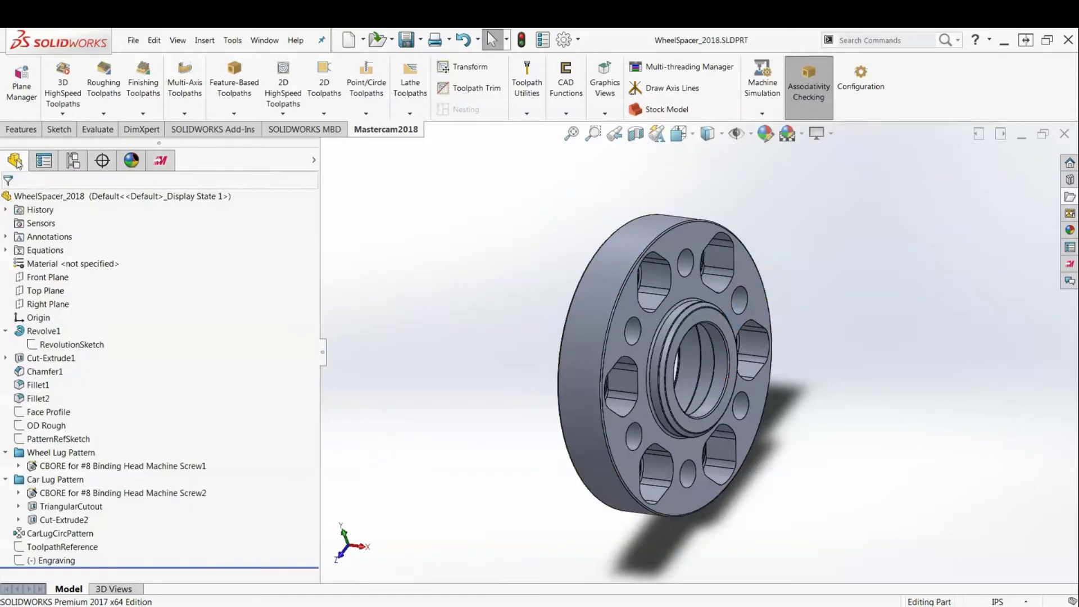
- Display RevolutionSketch dimensions from a side view and open the ConfigurationManager showing Default
double_click(53, 345)
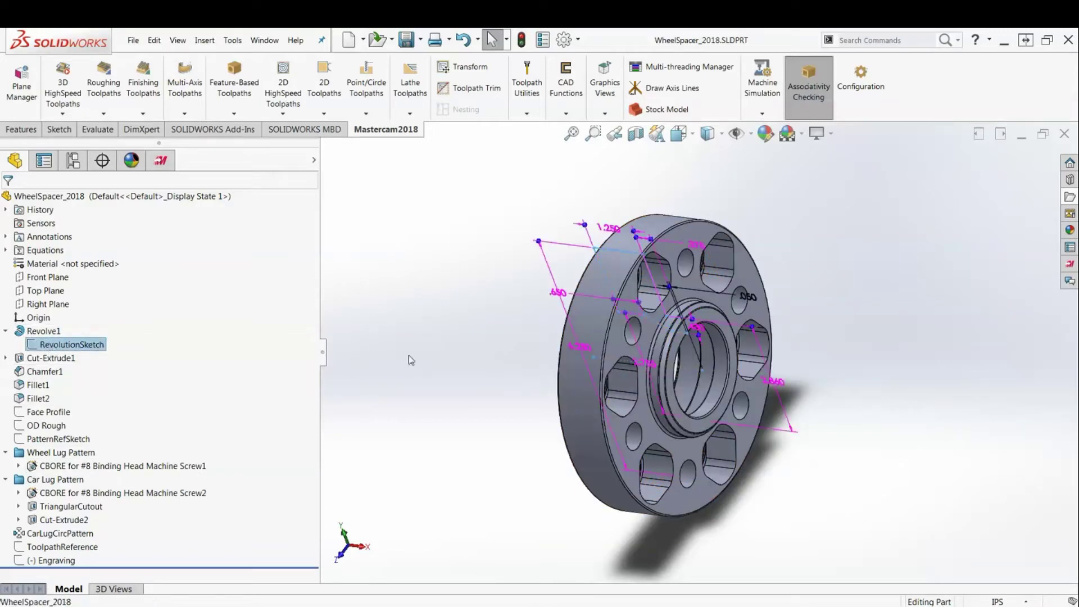
middle_drag(444, 383, 489, 262)
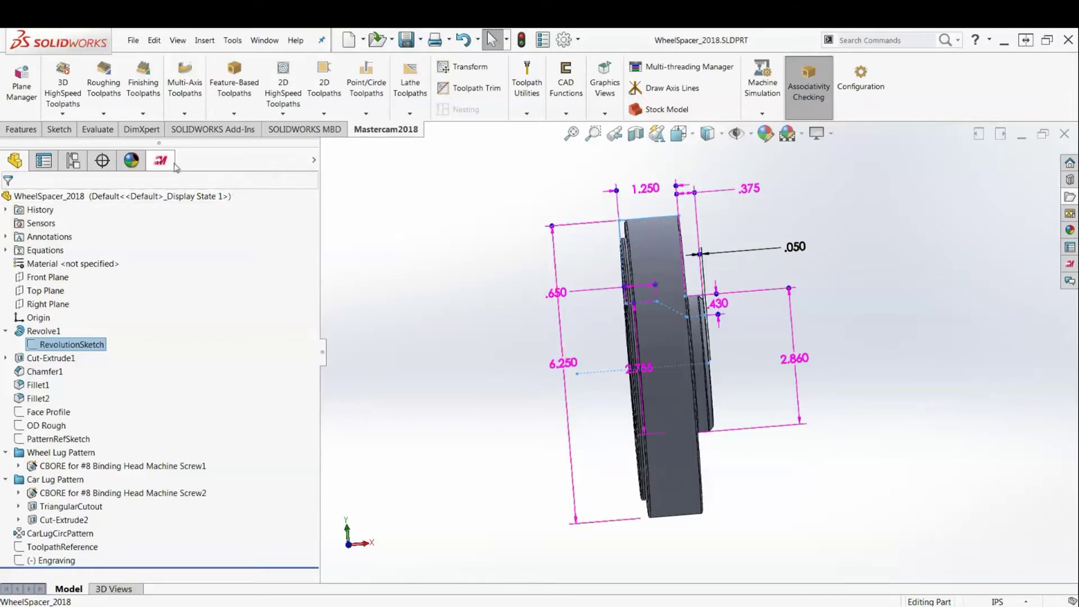
click(73, 161)
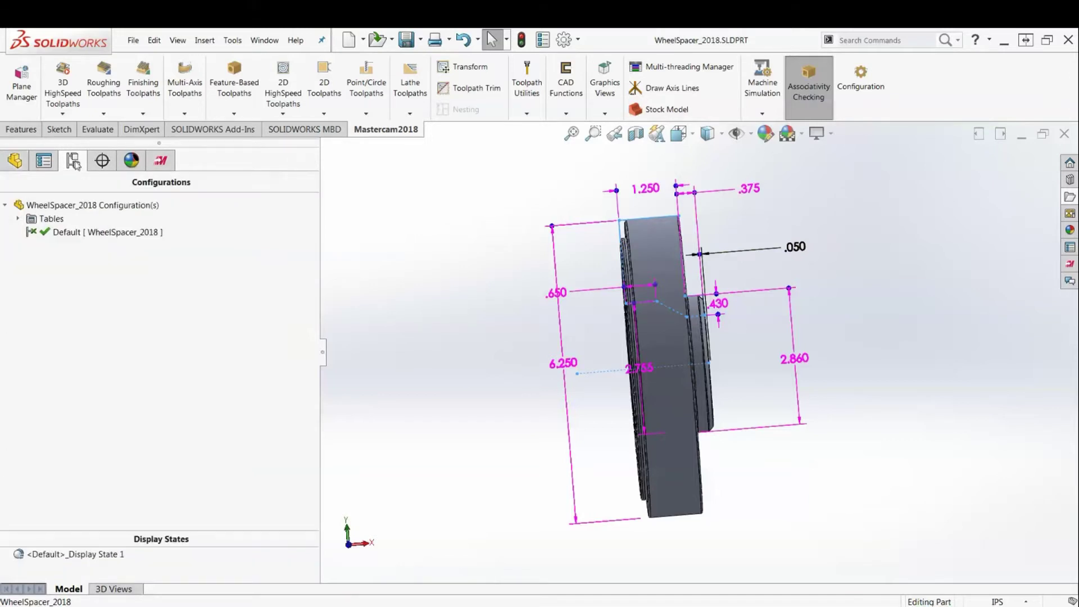
- Expand Tables and choose Edit Table on the part's Design Table
click(17, 219)
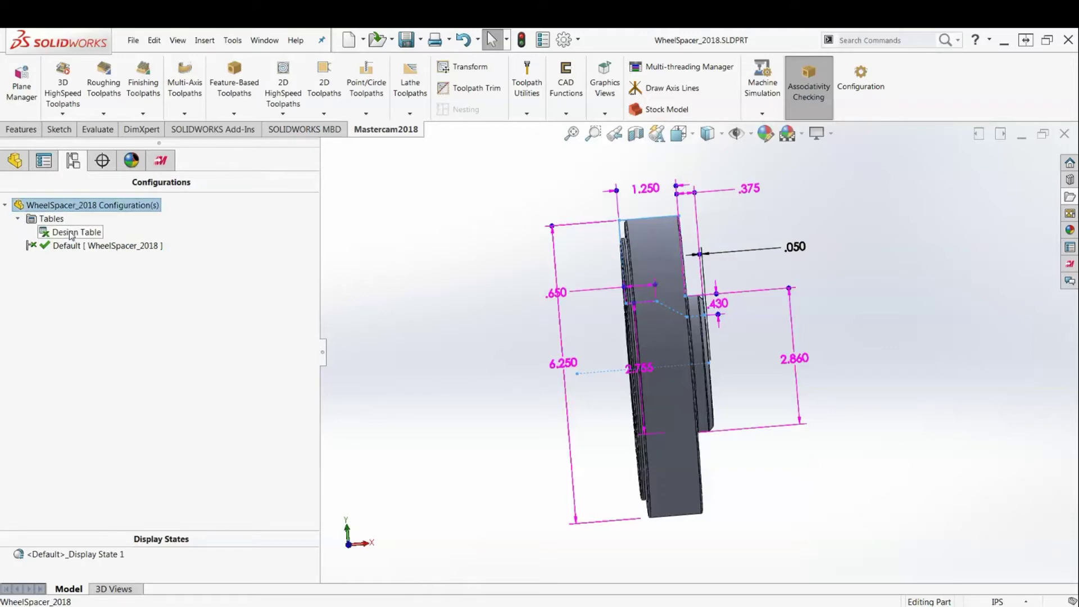
right_click(72, 235)
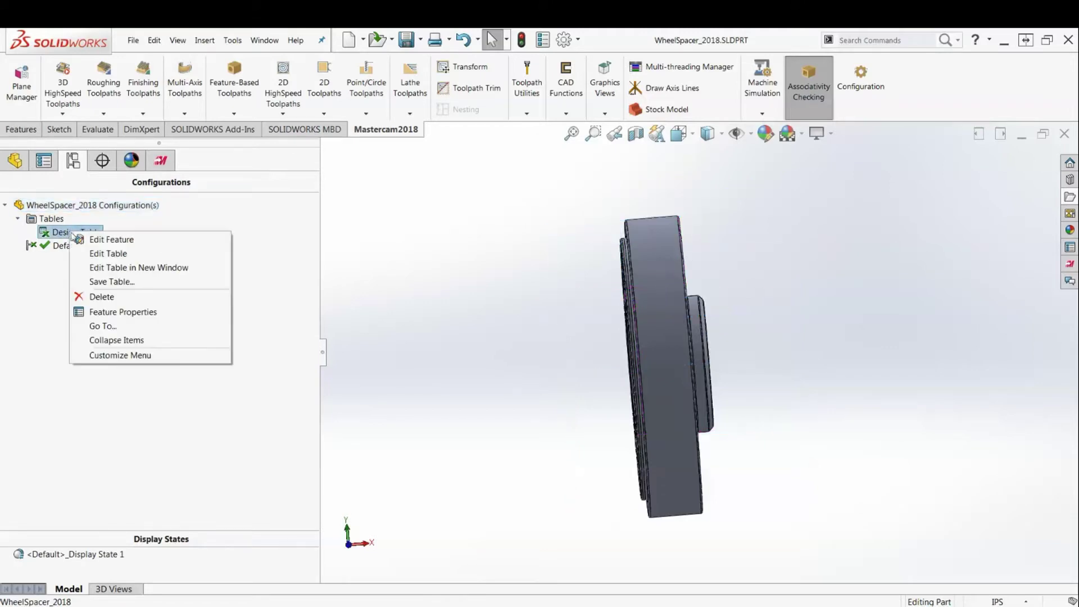
click(114, 254)
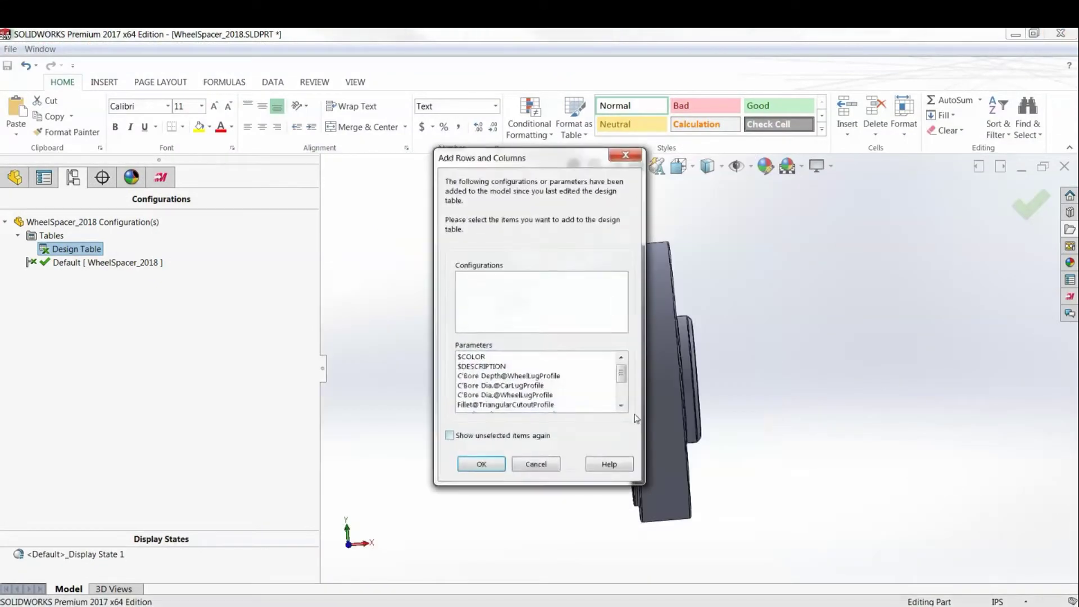
- Widen the design table, select row 4 cells A4 through M4, and open List of Wheel Combinations.xlsx
click(482, 465)
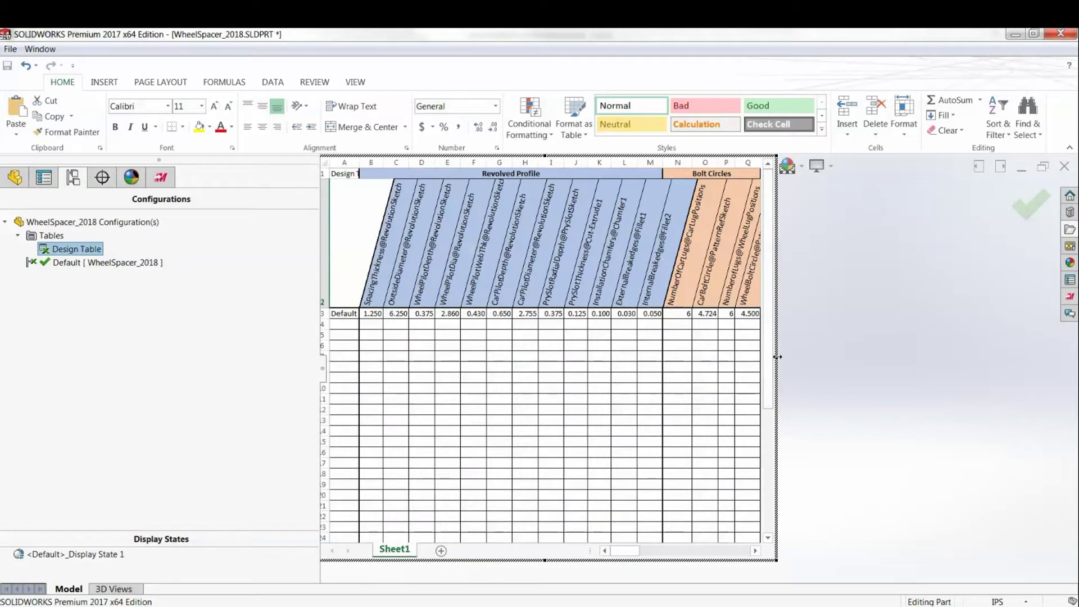
drag(775, 356, 917, 366)
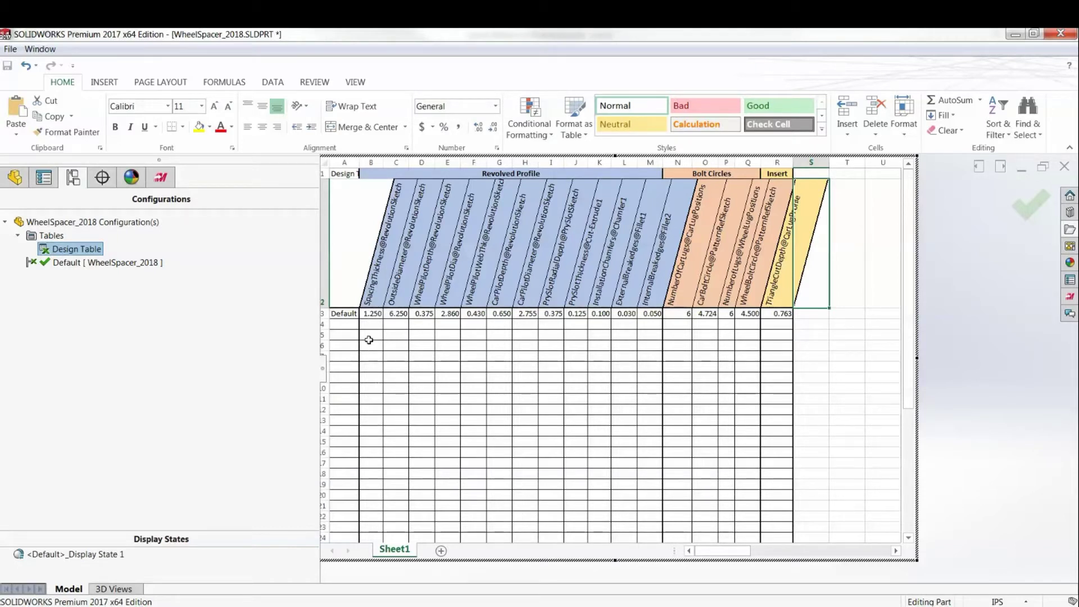
click(353, 325)
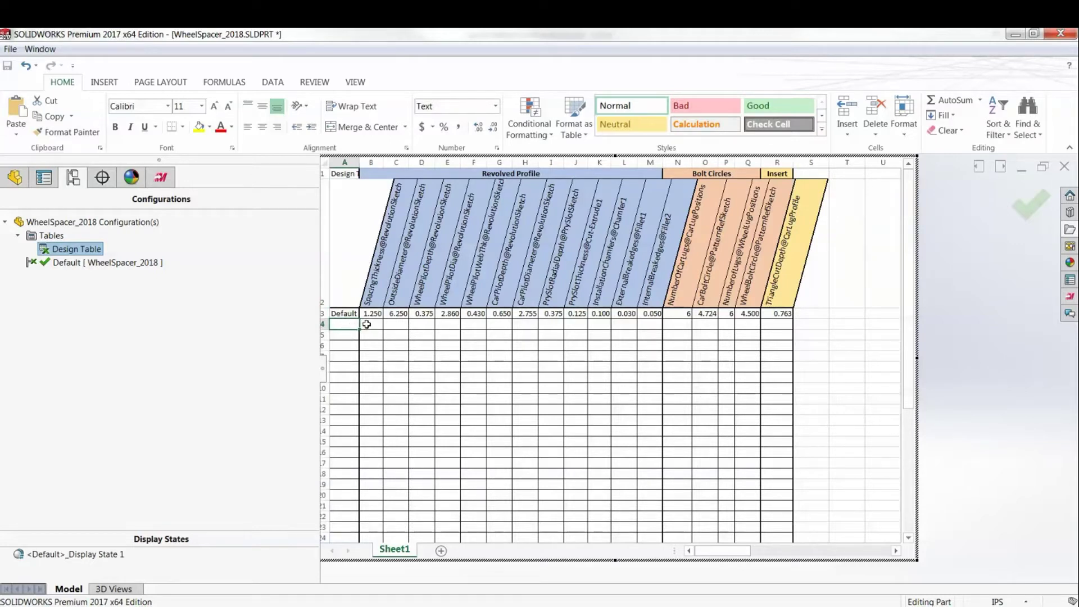
drag(368, 323, 644, 326)
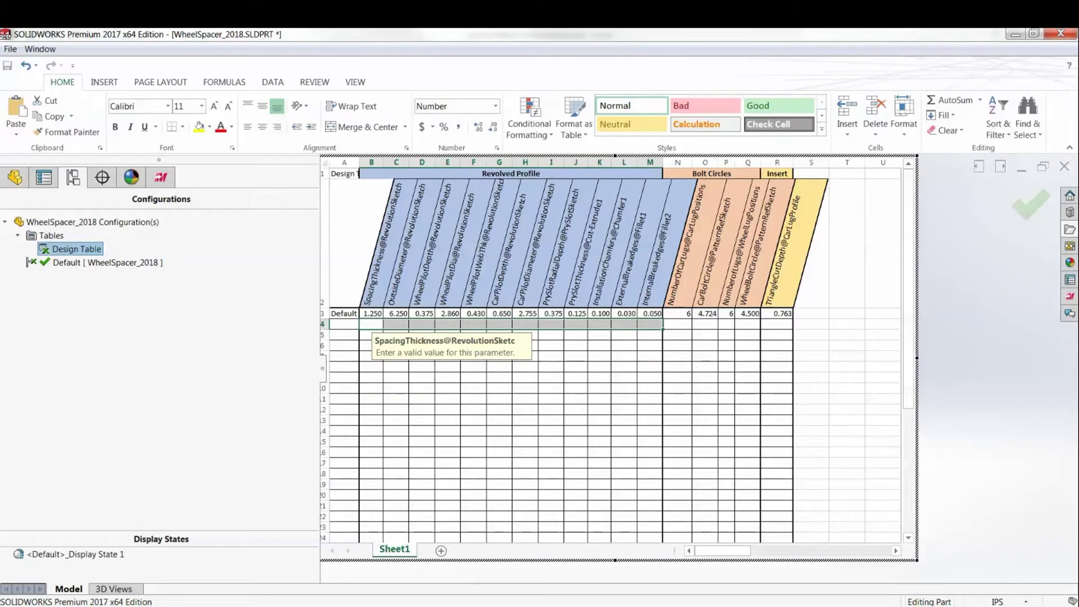
click(98, 596)
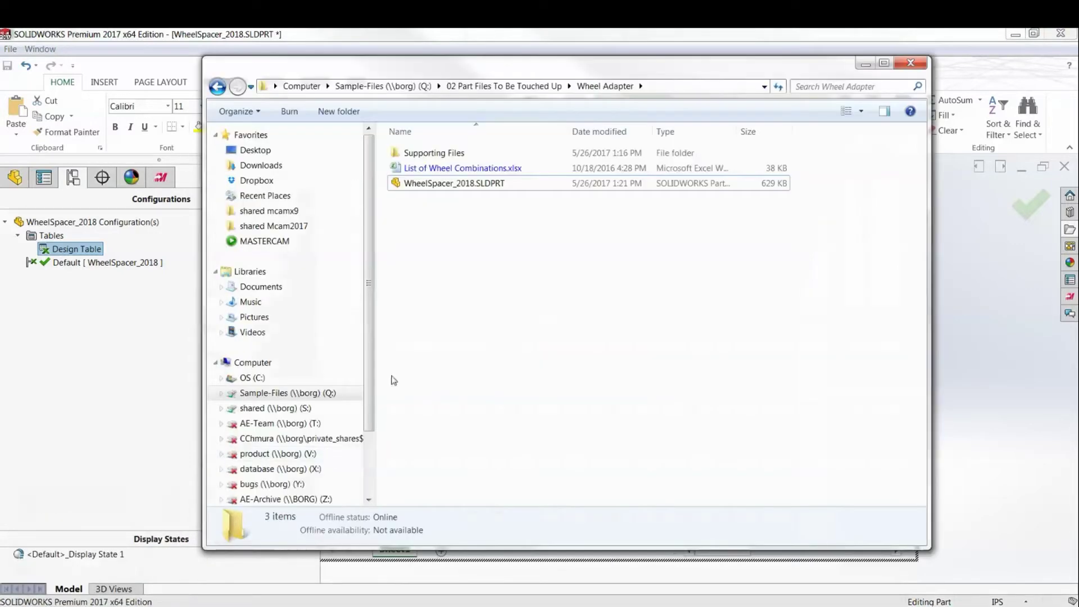
double_click(450, 168)
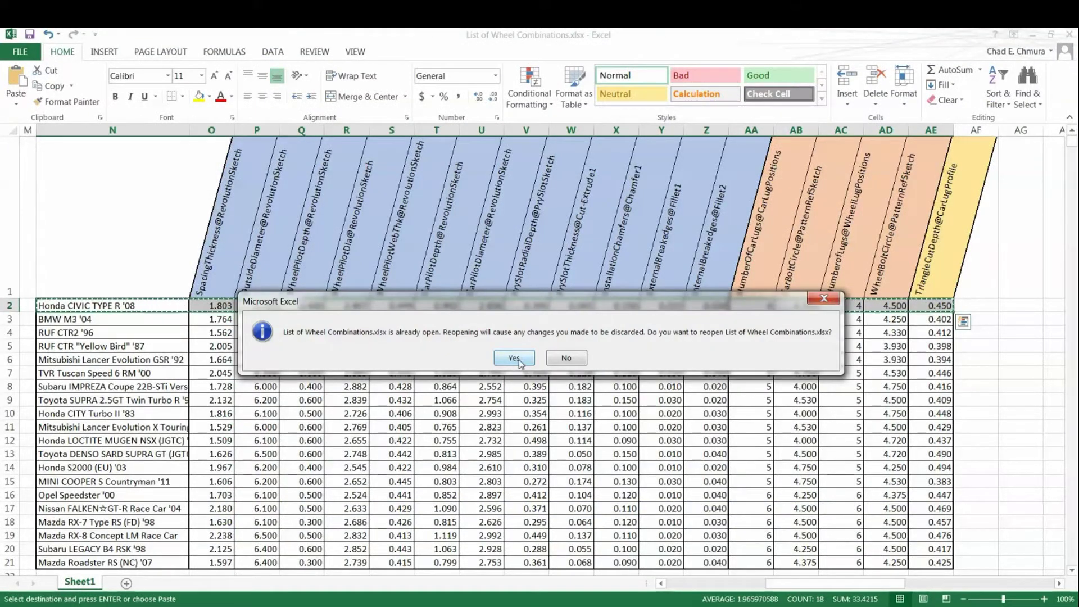
- Reopen the workbook and recalculate repeatedly with Calculate Now to reshuffle the car list
click(517, 360)
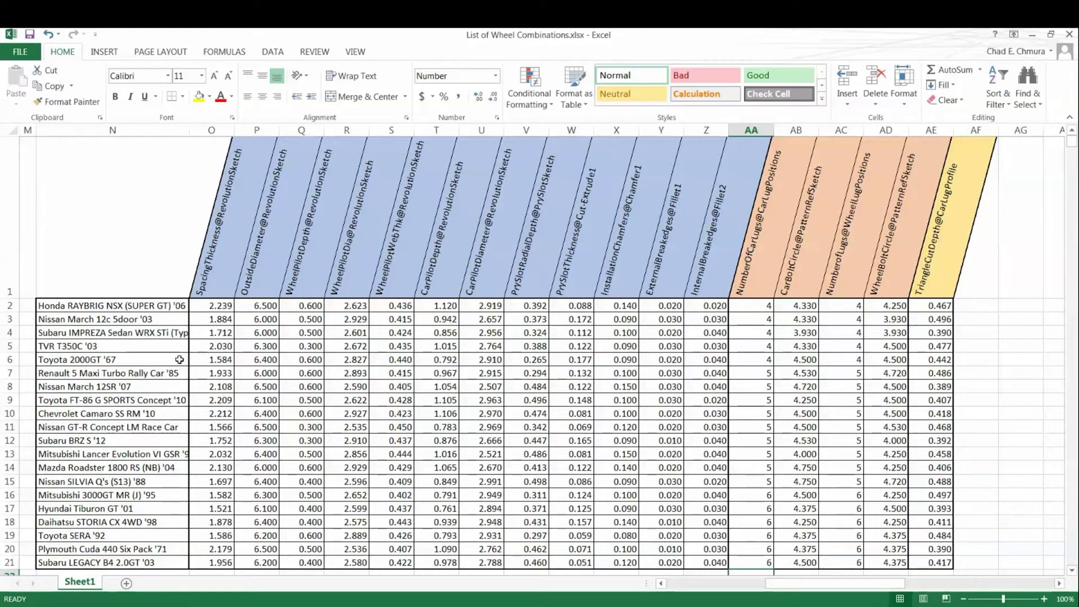
click(135, 267)
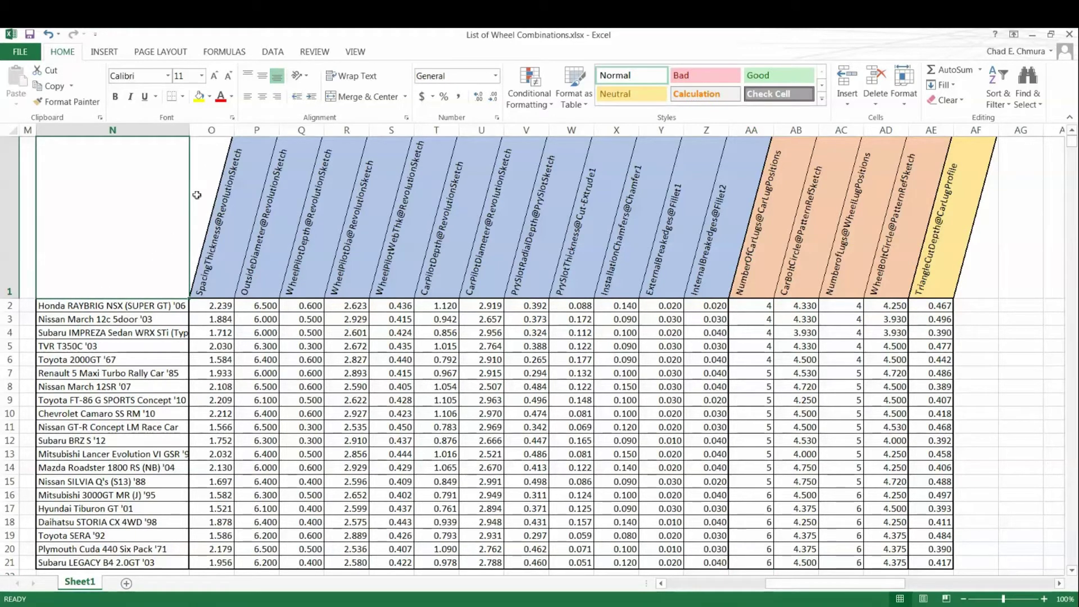
click(225, 52)
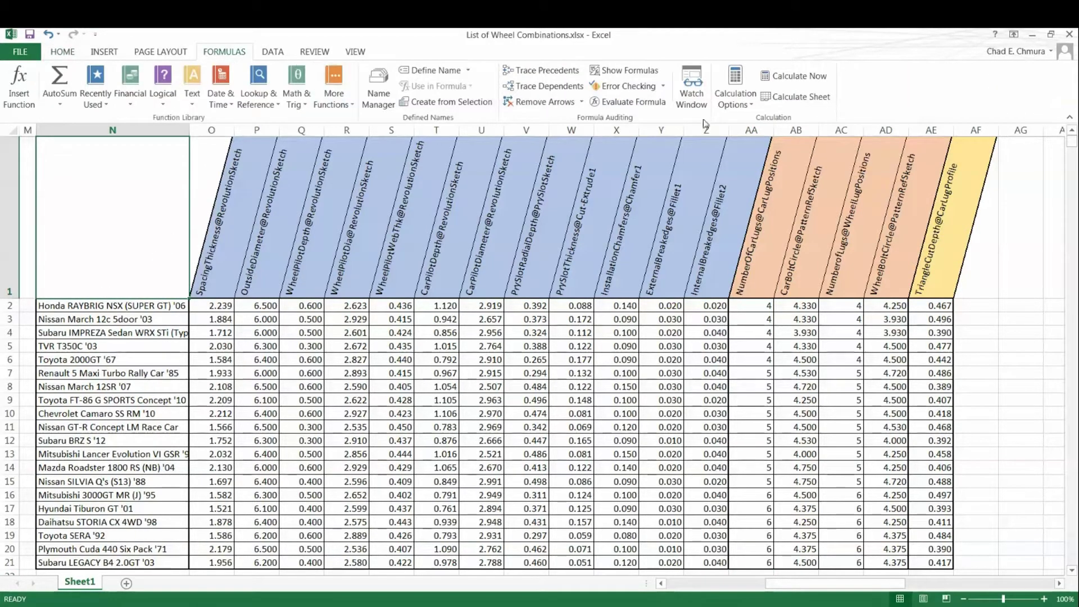
click(808, 83)
click(808, 82)
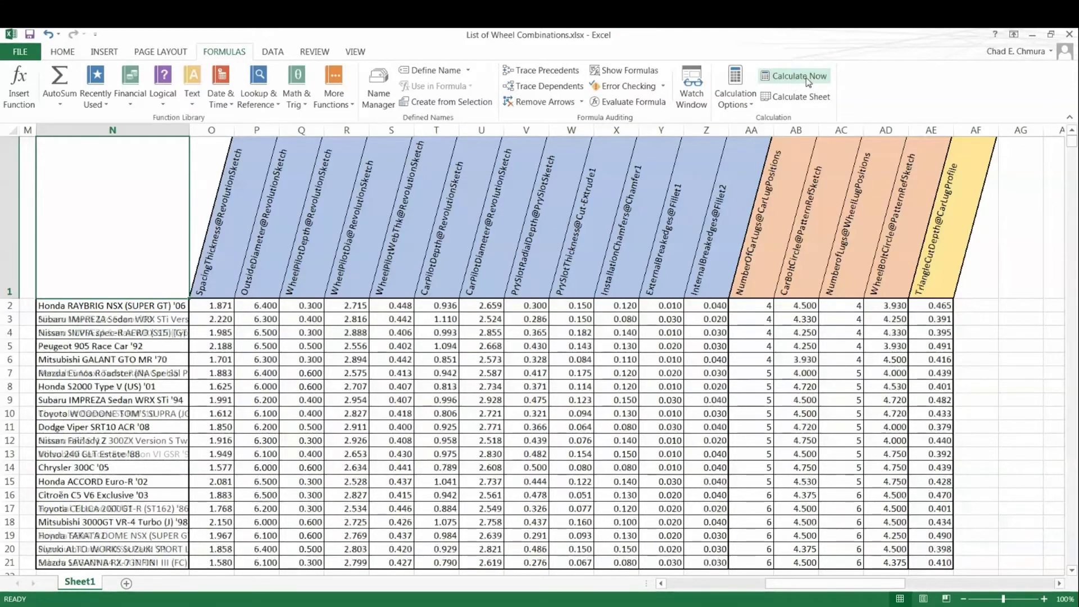
click(807, 83)
click(808, 83)
click(808, 82)
click(808, 81)
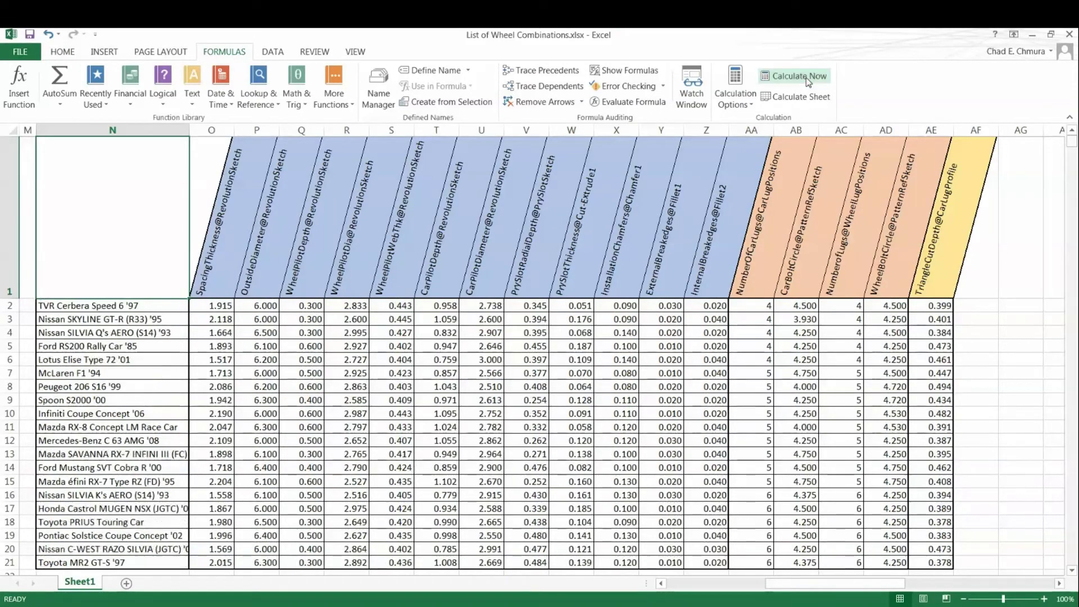
click(808, 82)
click(808, 82)
click(808, 81)
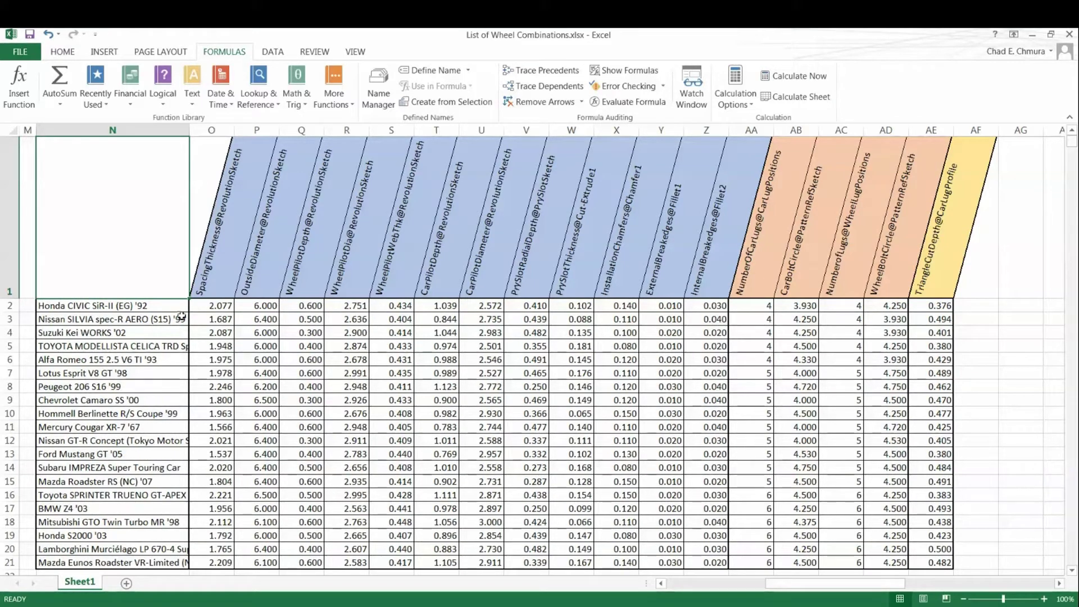
- Copy the first four car rows, N2:AE5, and switch back to SOLIDWORKS
drag(159, 306, 931, 343)
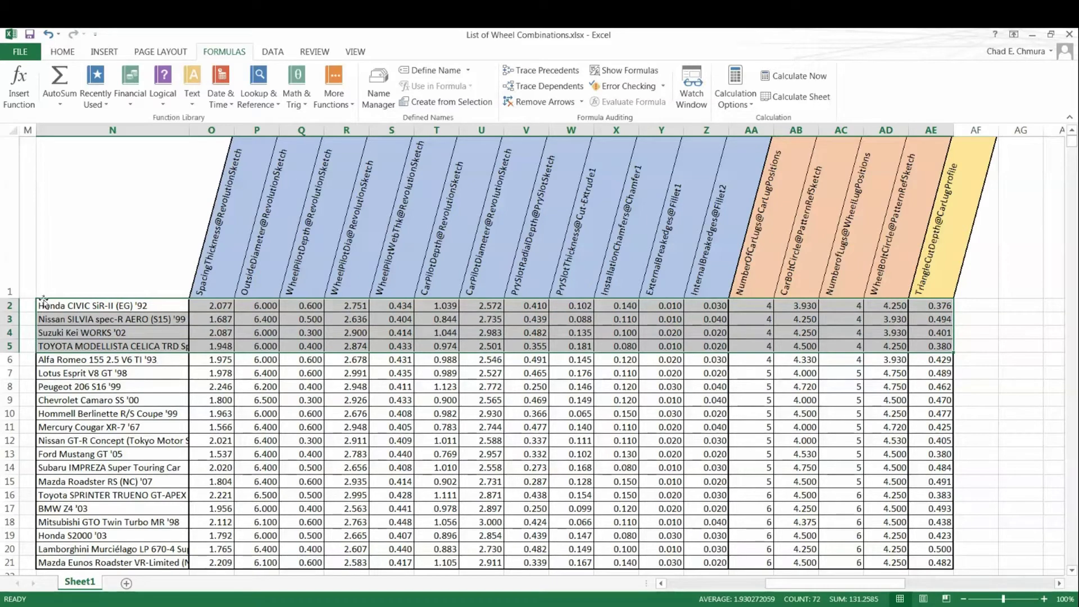
key(ctrl+c)
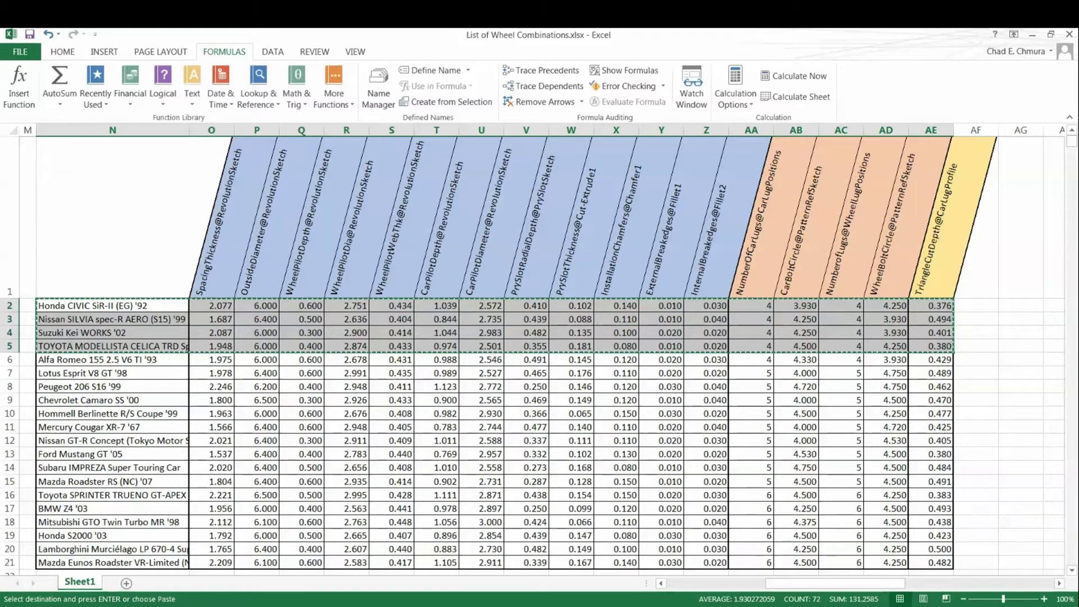
key(alt+Tab)
- Paste the four copied car rows into cell A4 as values, filling rows 4–7
click(346, 325)
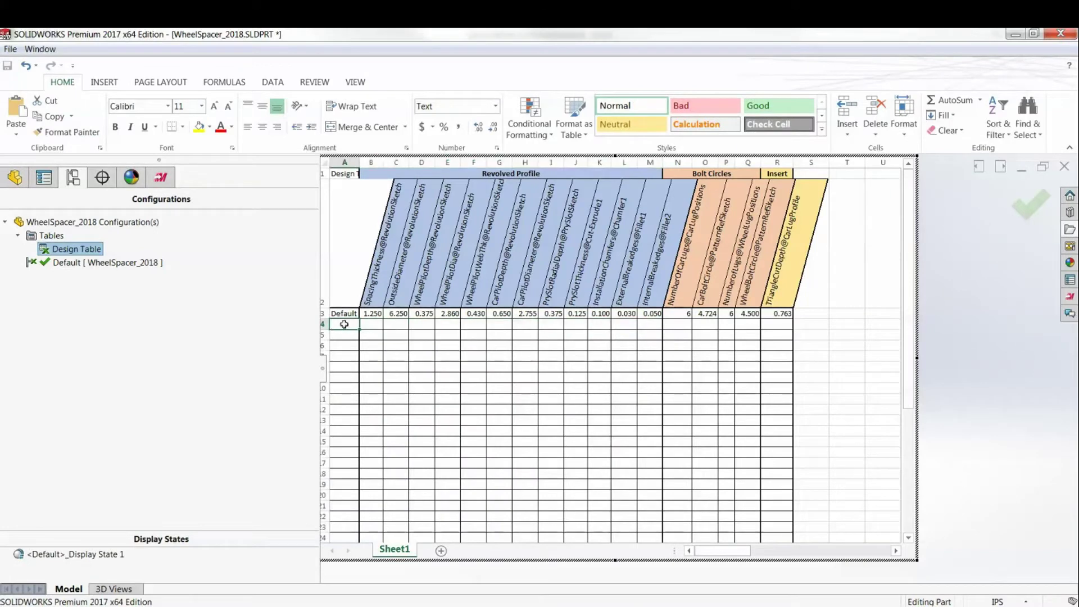
right_click(346, 325)
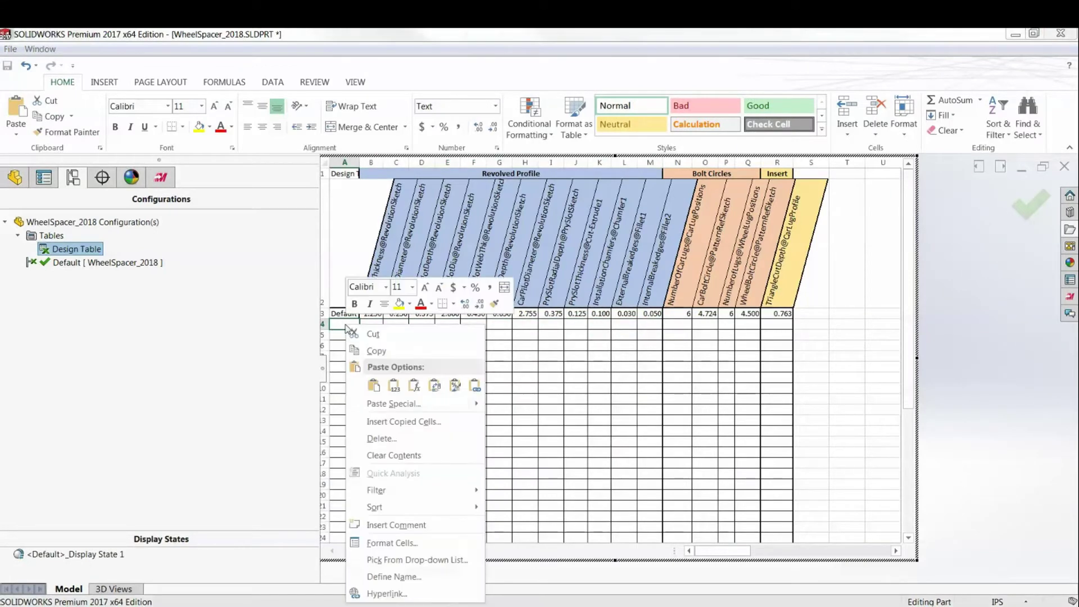
click(394, 387)
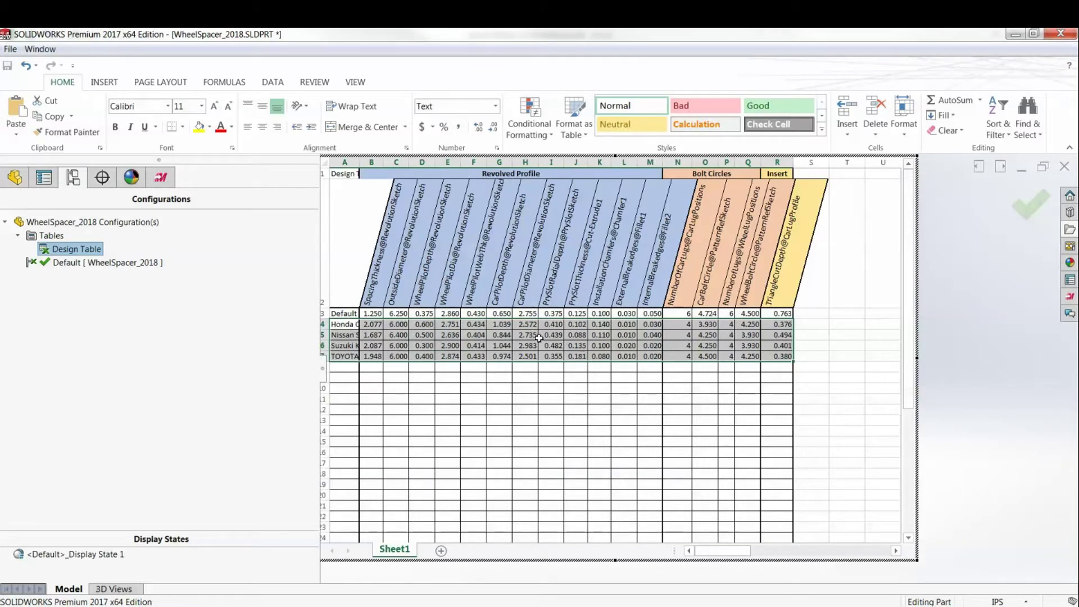
- Close the design table, copy Mastercam data to all new configurations, and acknowledge the four generated configurations
click(947, 331)
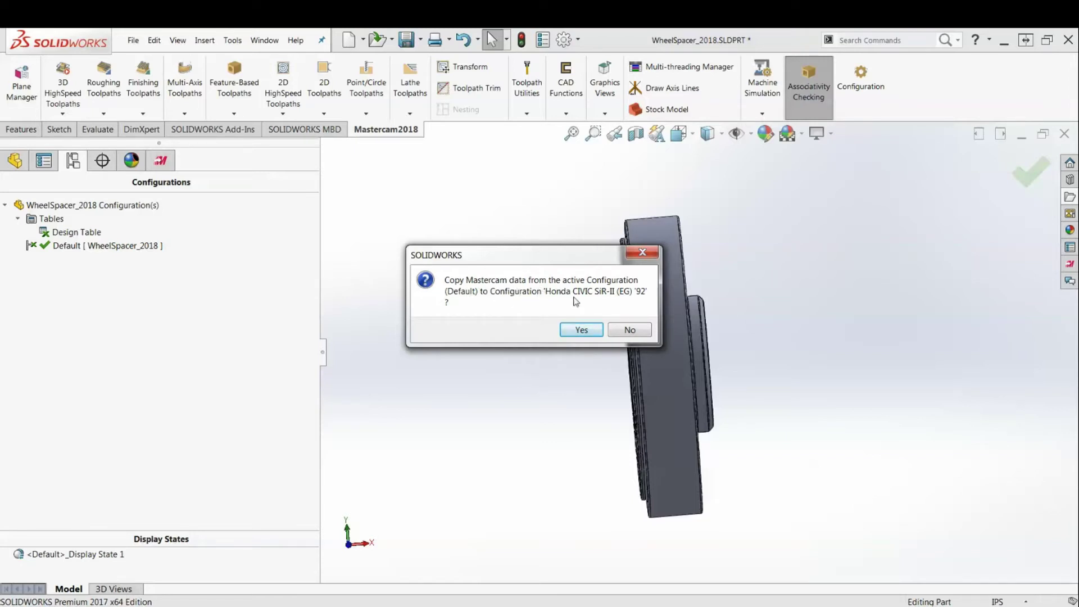
click(582, 331)
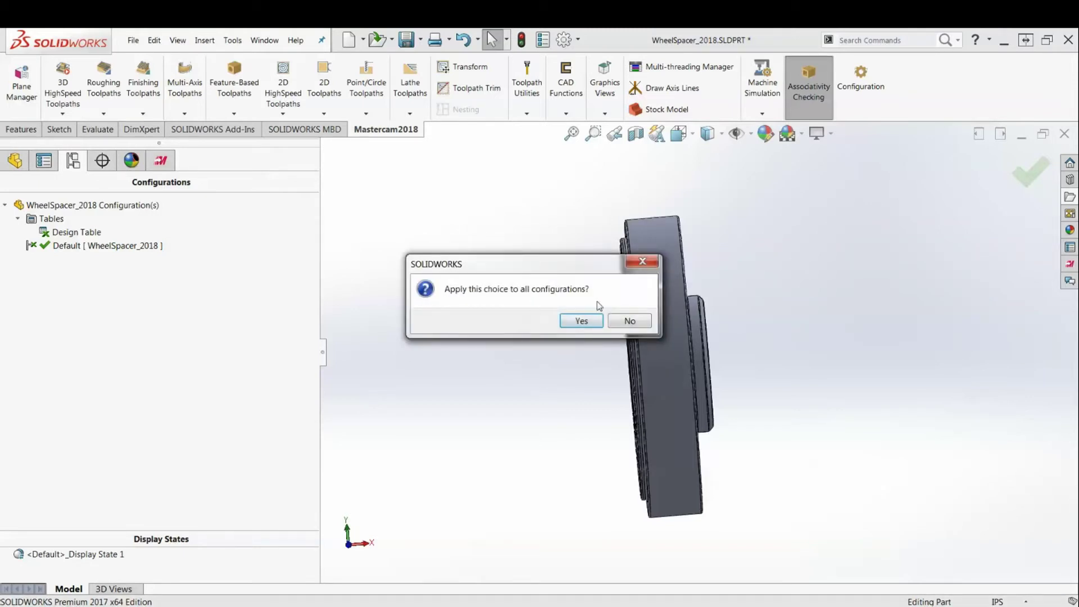
click(582, 321)
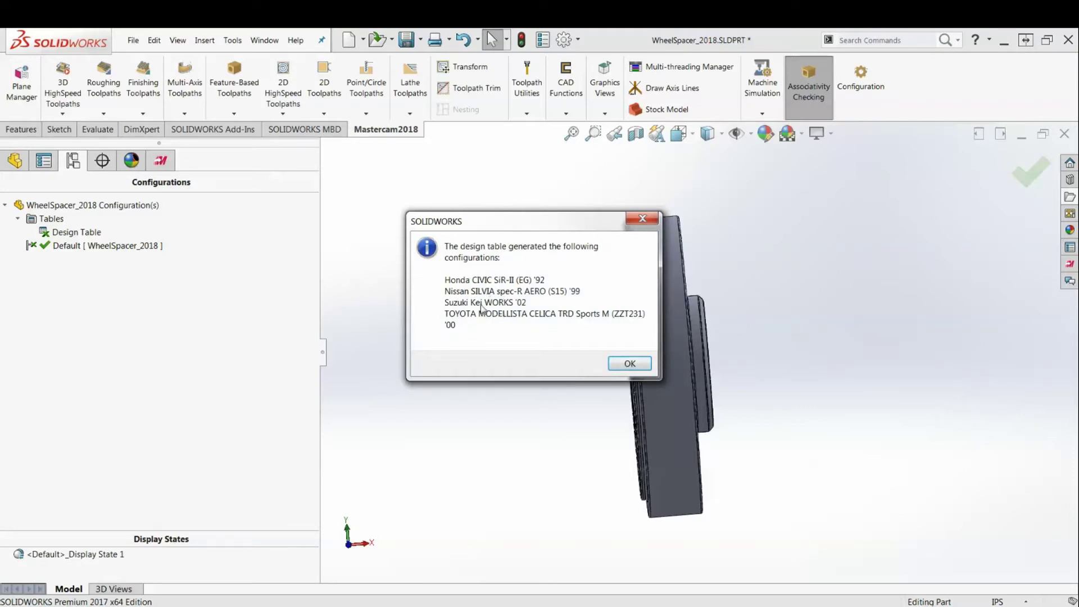
click(628, 363)
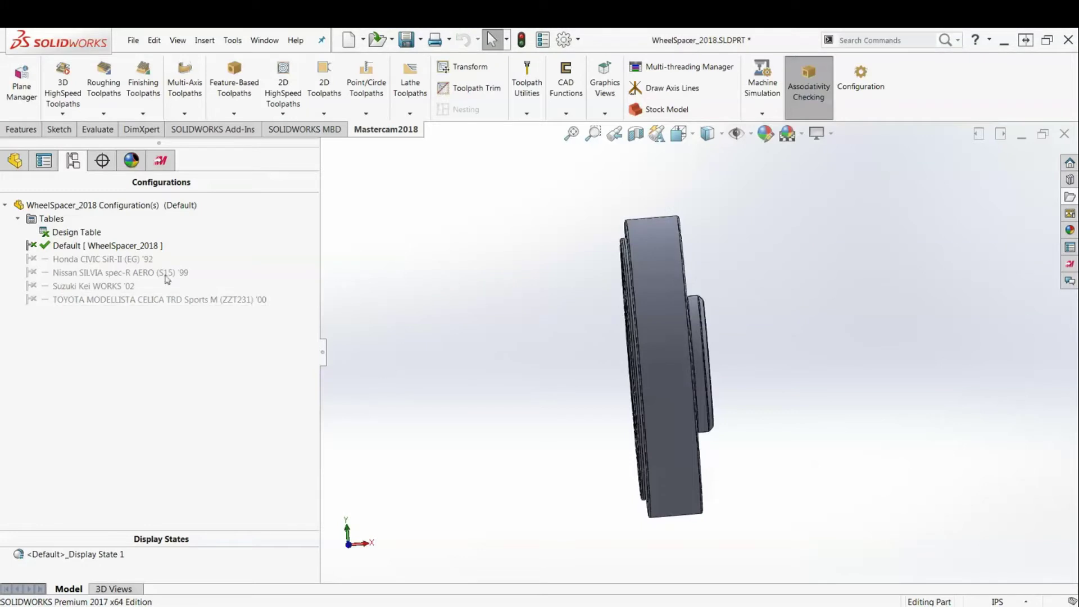
- Activate the Honda CIVIC SiR-II (EG) '92 configuration and list its toolpath operations 1–17
click(68, 261)
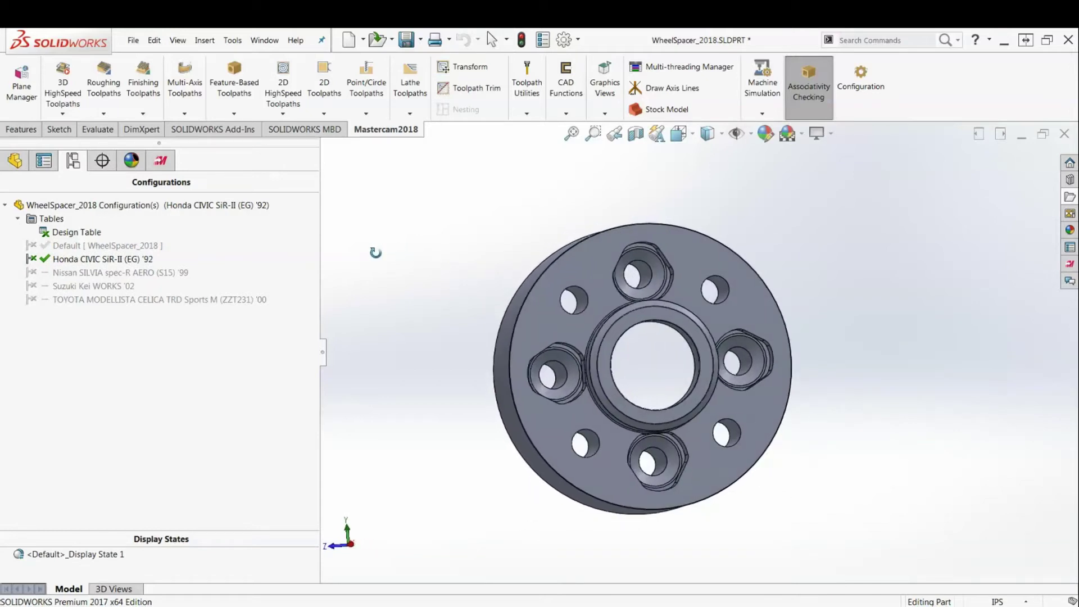
click(160, 160)
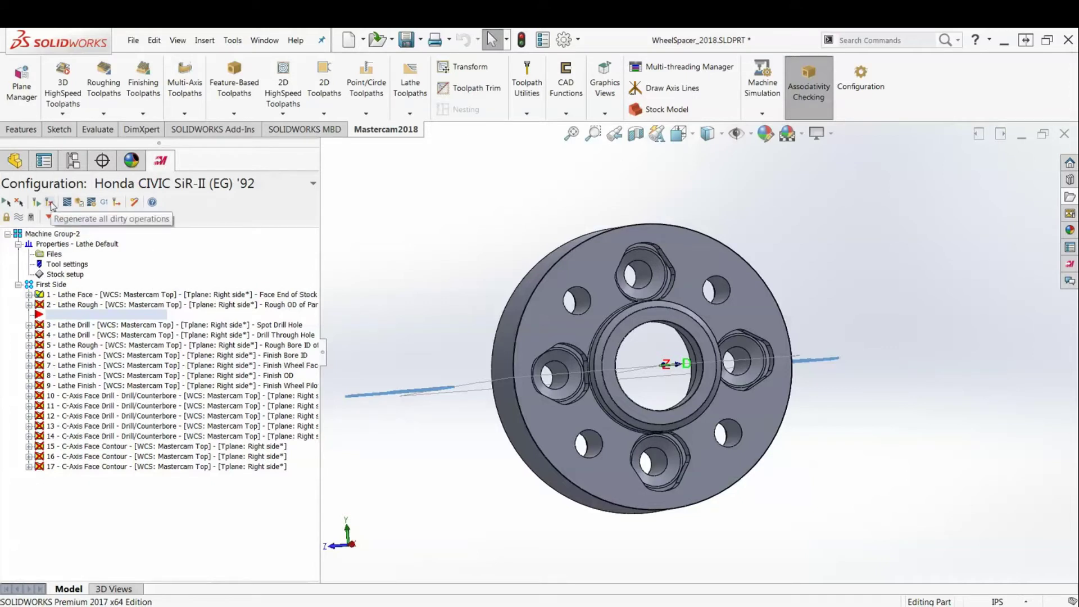
- Regenerate all dirty toolpath operations and orbit the spacer from side to face
click(50, 203)
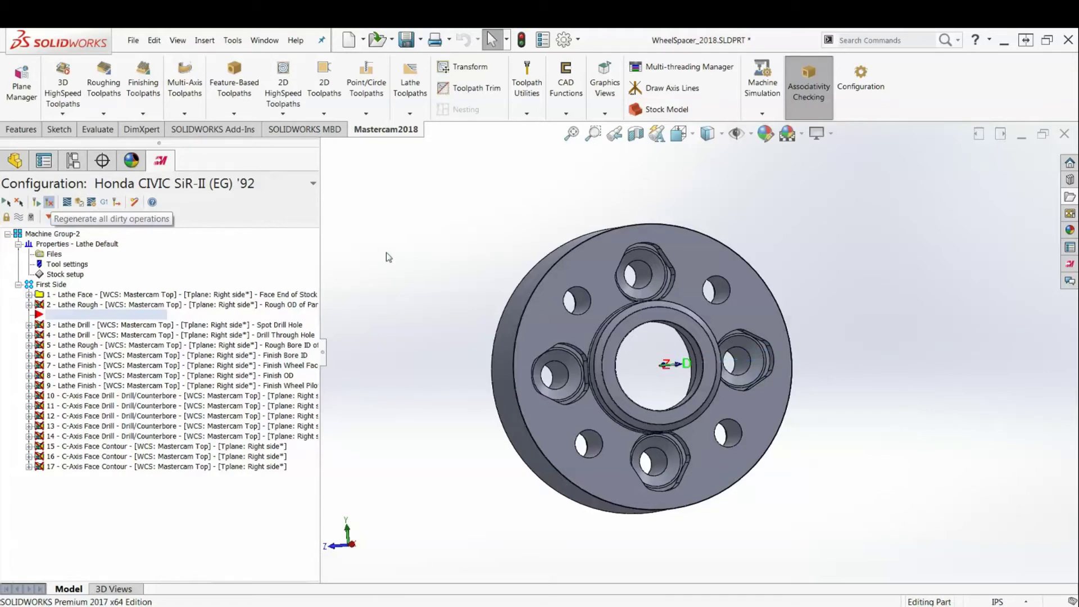
mouse_move(386, 252)
middle_down()
mouse_move(452, 254)
mouse_move(472, 356)
mouse_move(465, 458)
mouse_move(476, 256)
mouse_move(526, 248)
mouse_move(373, 260)
middle_up()
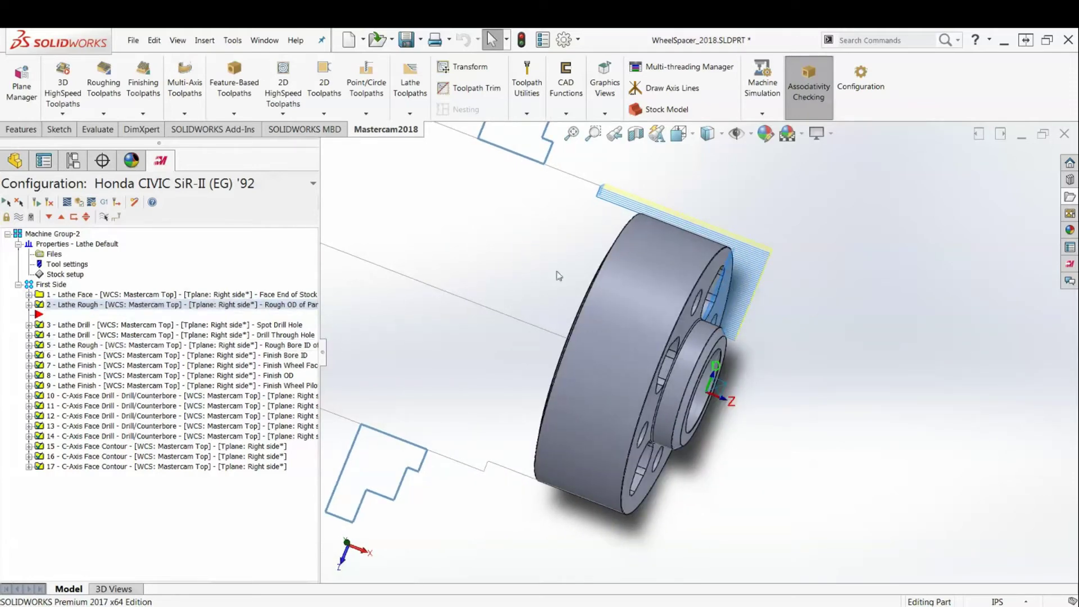
middle_drag(564, 257, 520, 289)
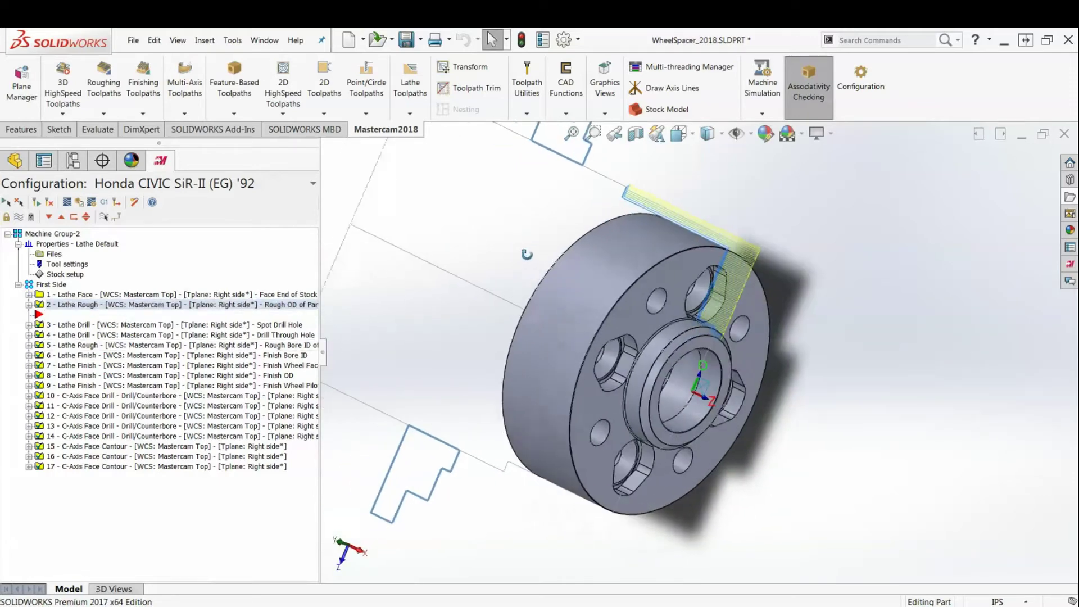
- Display only C-axis operations 10–17 face-on, then return to the feature tree
click(133, 398)
shift+click(124, 469)
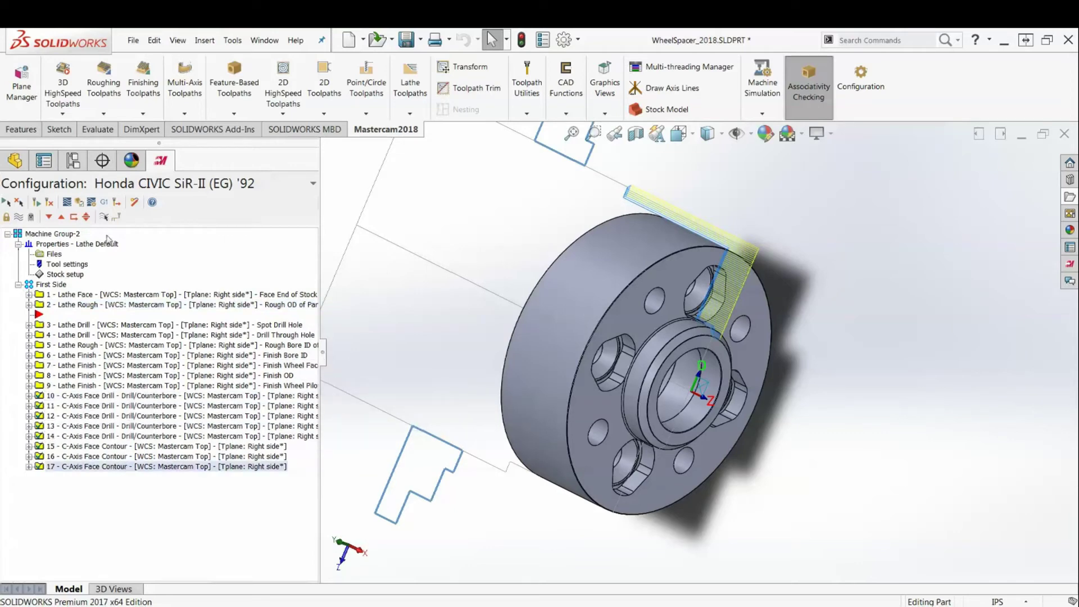
click(103, 217)
middle_drag(766, 321, 534, 323)
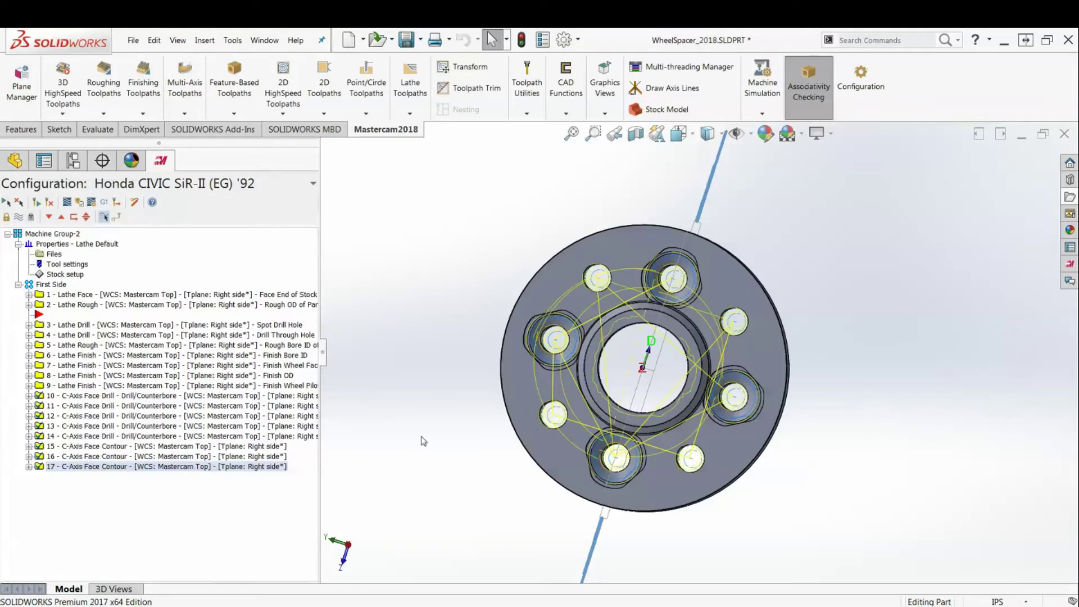
click(15, 160)
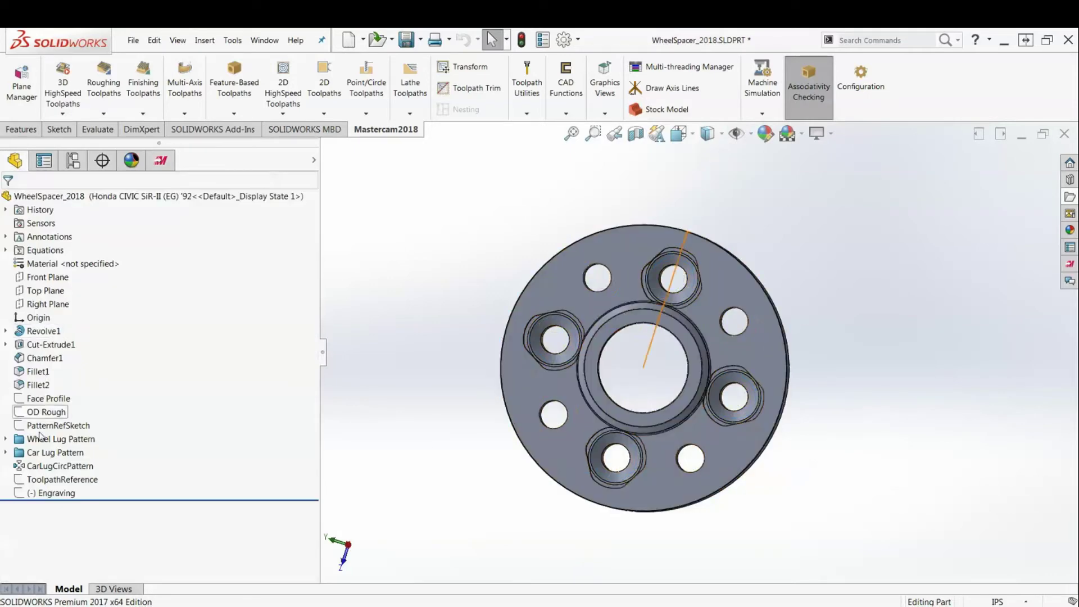
- Inspect the Honda CIVIC engraving around the bore ring, then return to the configuration list
click(52, 493)
click(90, 458)
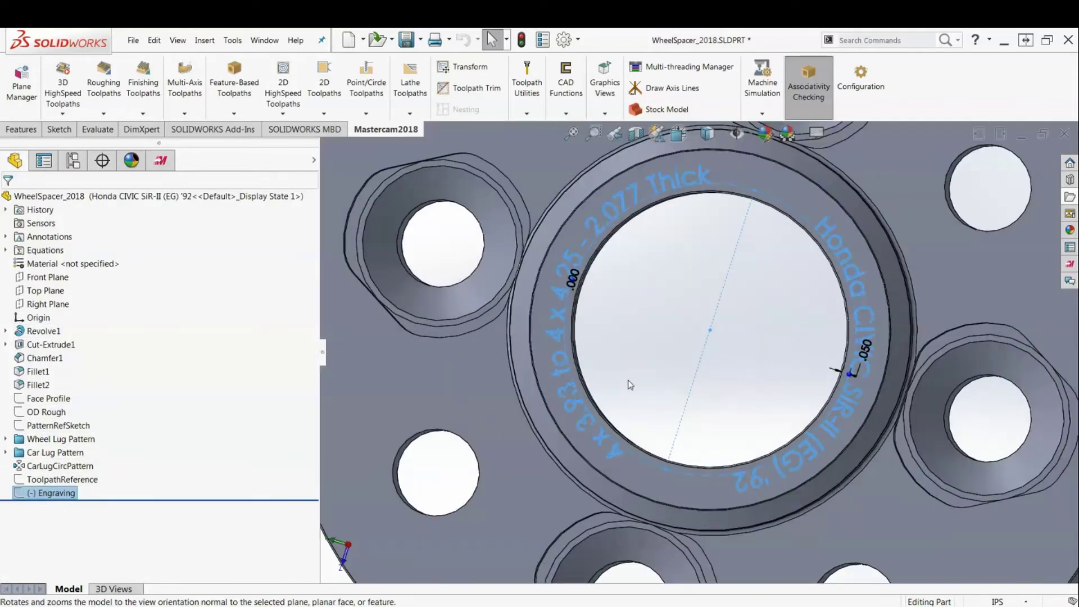
middle_drag(633, 402, 600, 275)
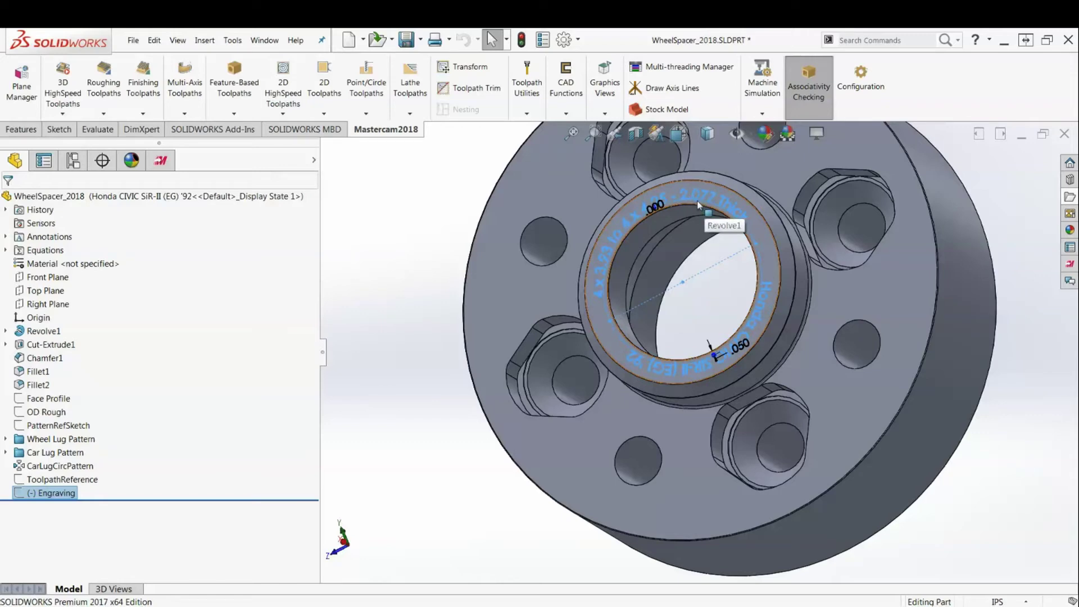
middle_drag(698, 205, 569, 250)
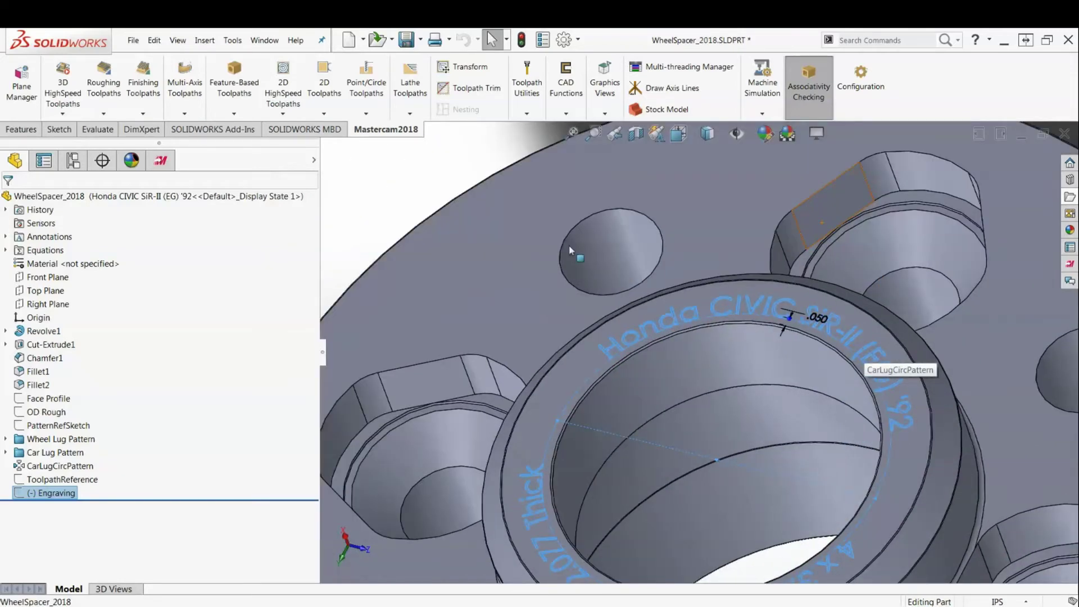
scroll(569, 250, up, 2)
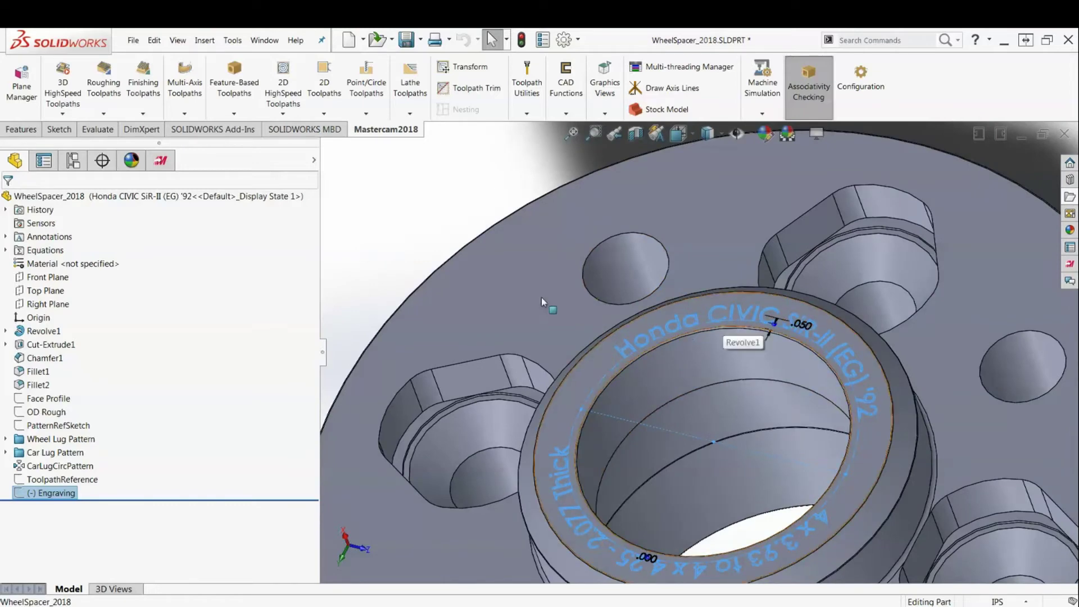
click(72, 160)
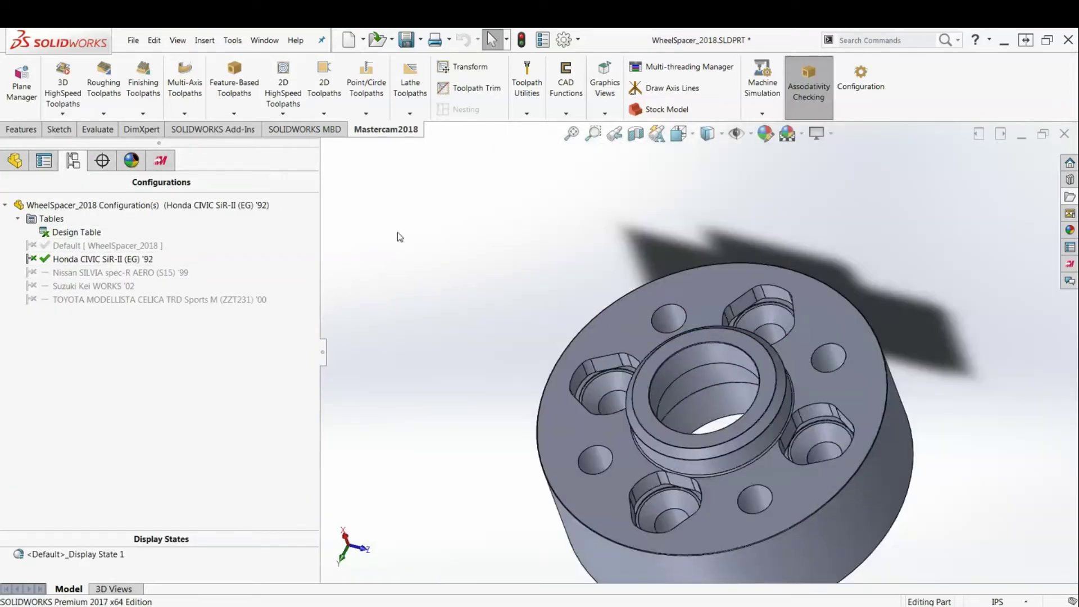
- Zoom to fit and regenerate the Mastercam toolpaths for all configurations via Toolpath Utilities
key(ctrl+7)
click(107, 262)
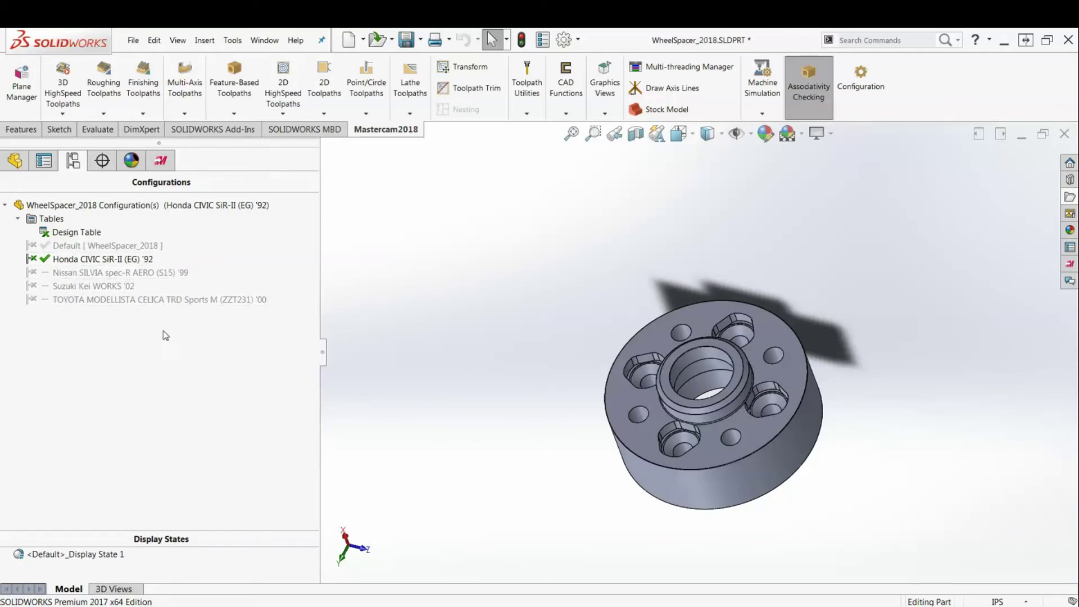
click(528, 115)
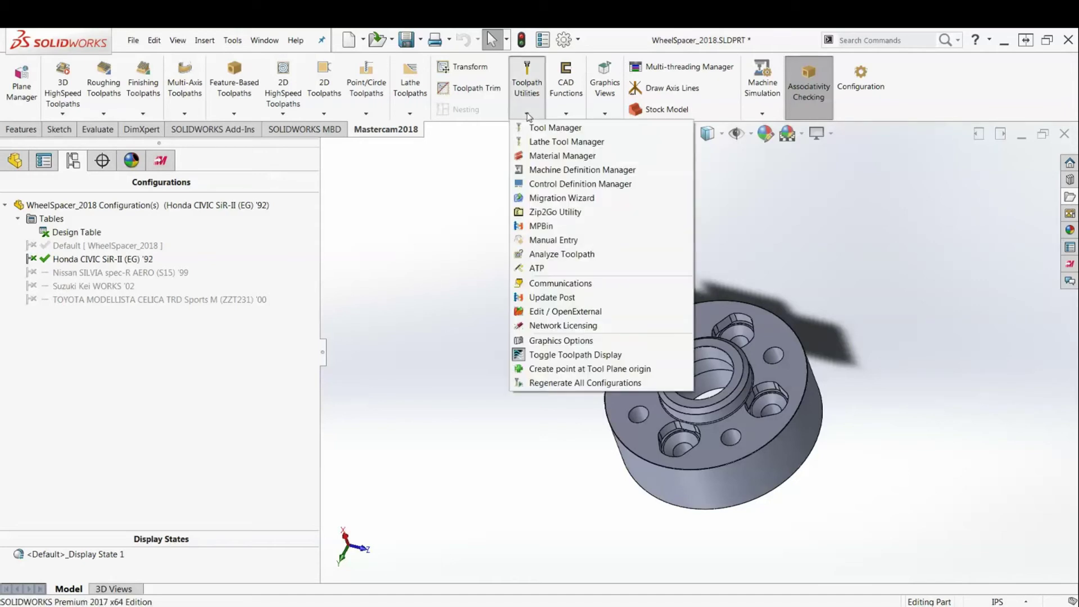
click(545, 384)
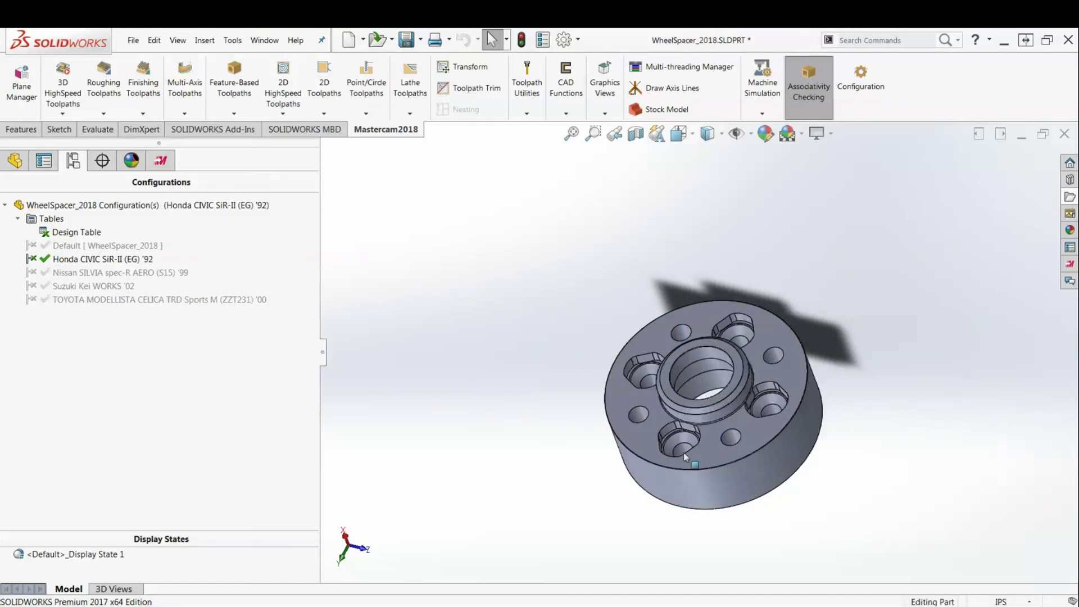
- Activate Nissan SILVIA, then TOYOTA MODELLISTA CELICA, and view the toolpath operations at an angle
double_click(84, 272)
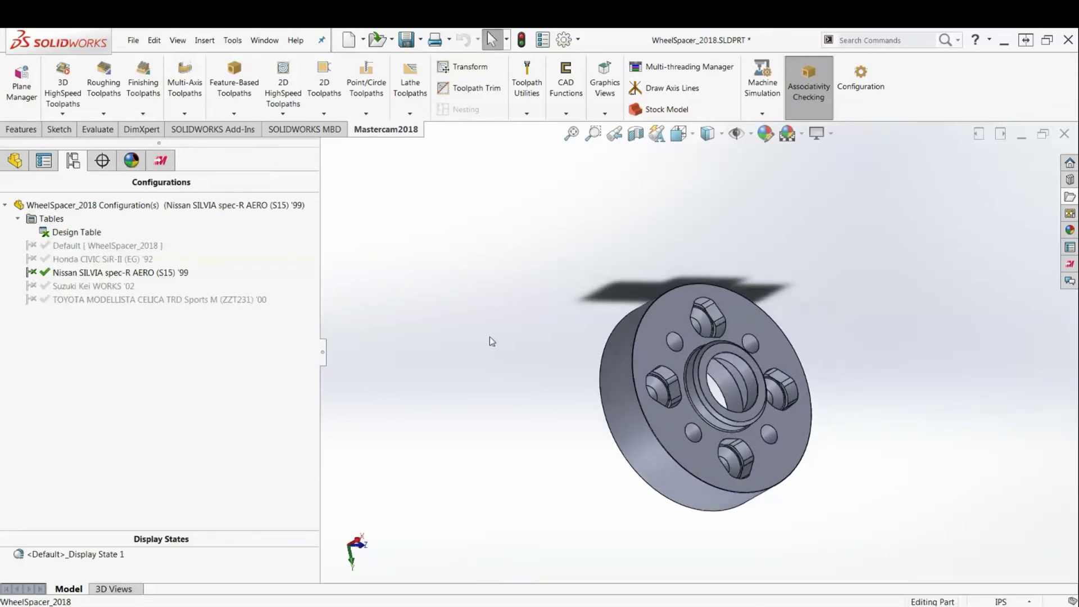
double_click(135, 299)
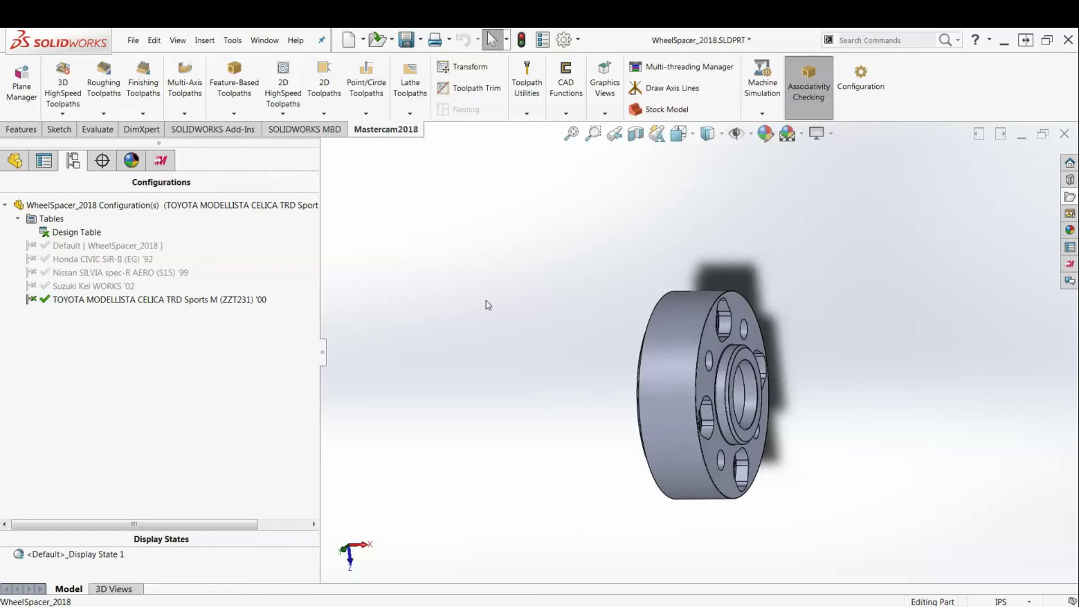
click(167, 167)
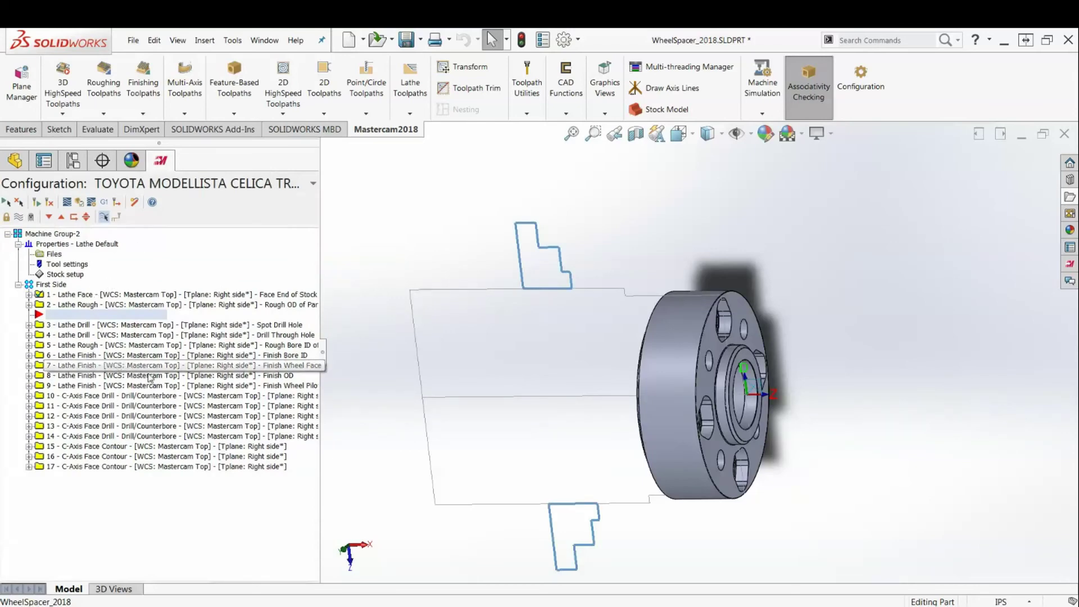
middle_drag(529, 337, 483, 352)
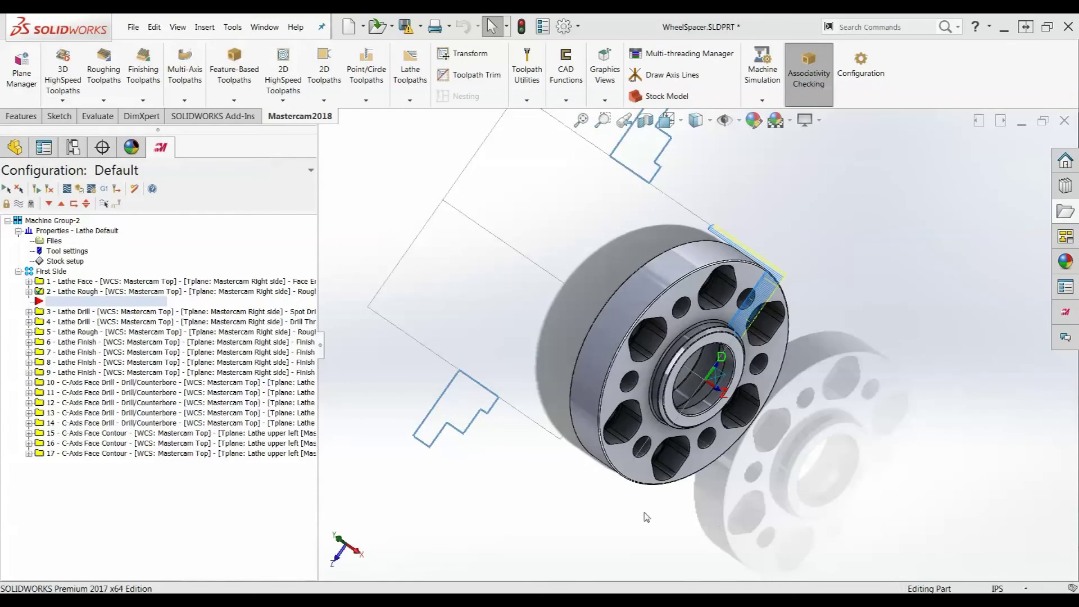
- Check that Face<1> and Face<2> are the bore faces chained for Lathe Finish operation 6
click(28, 312)
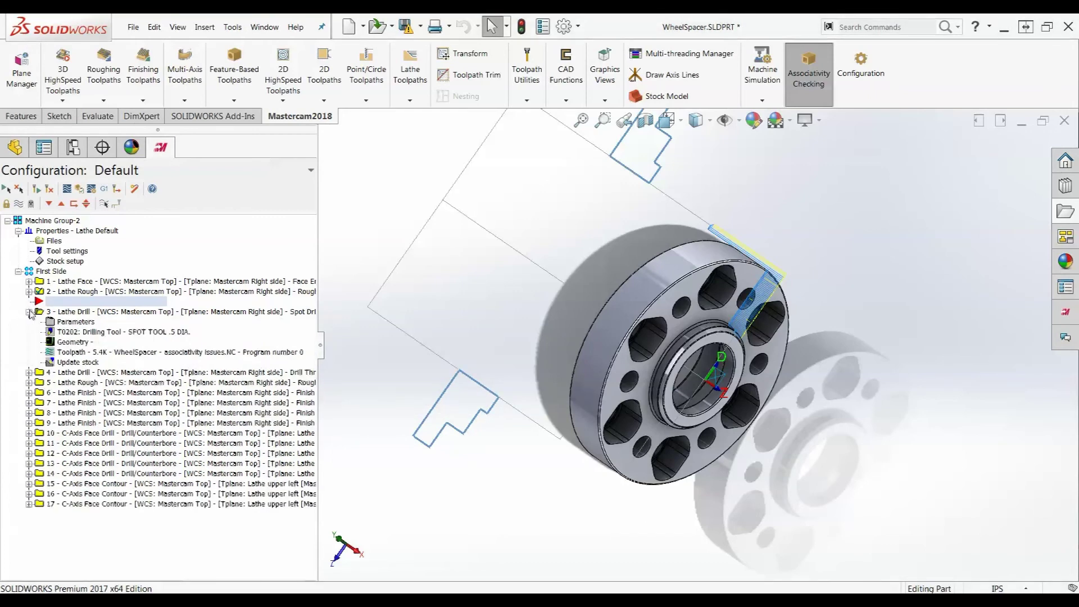
click(28, 313)
click(28, 343)
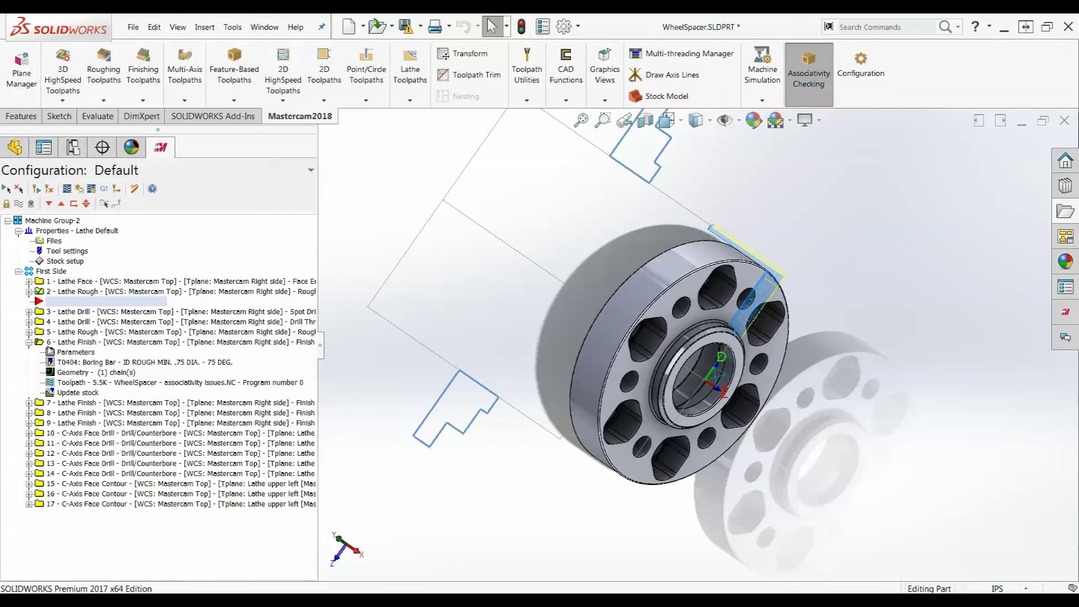
click(69, 373)
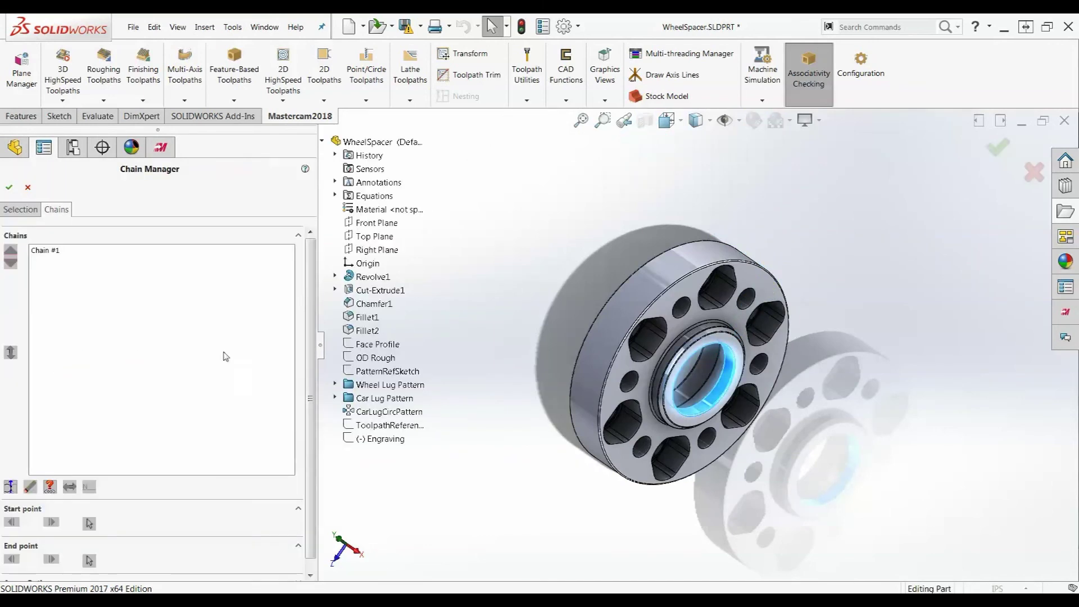
click(20, 209)
click(48, 250)
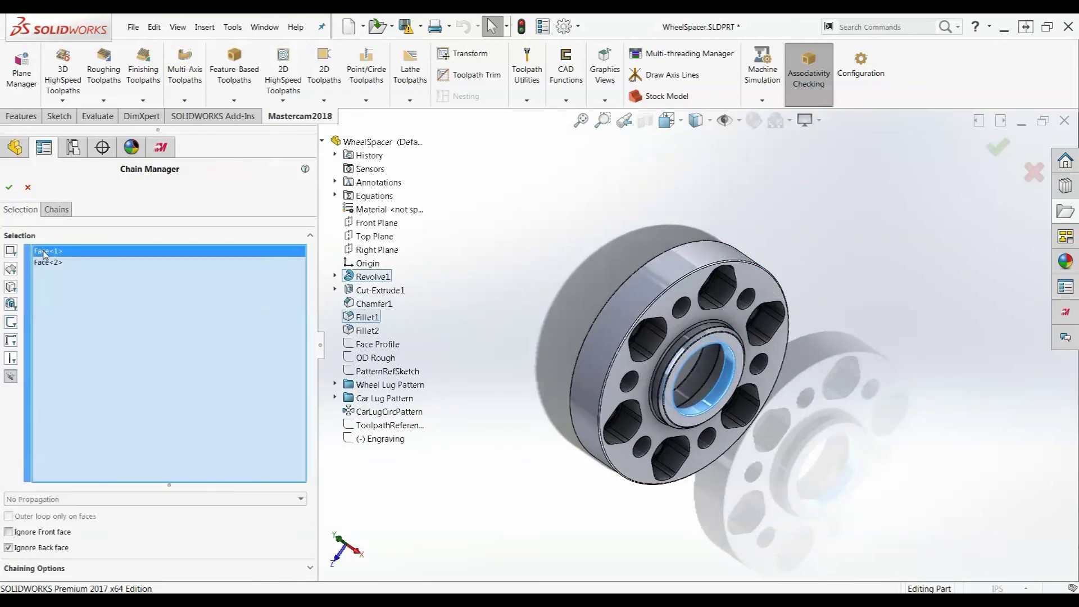
click(48, 262)
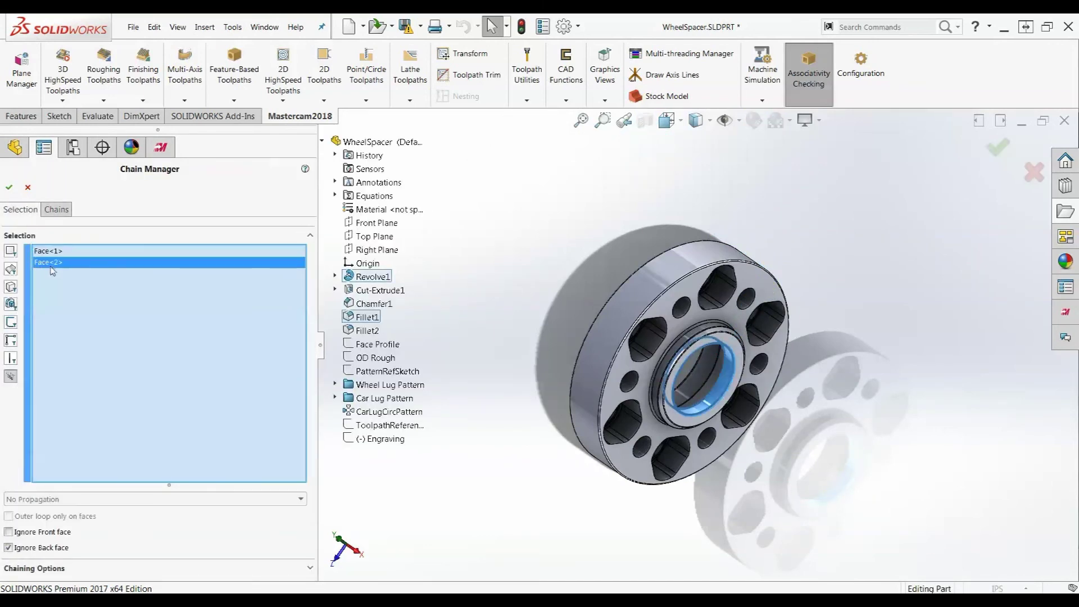
click(9, 187)
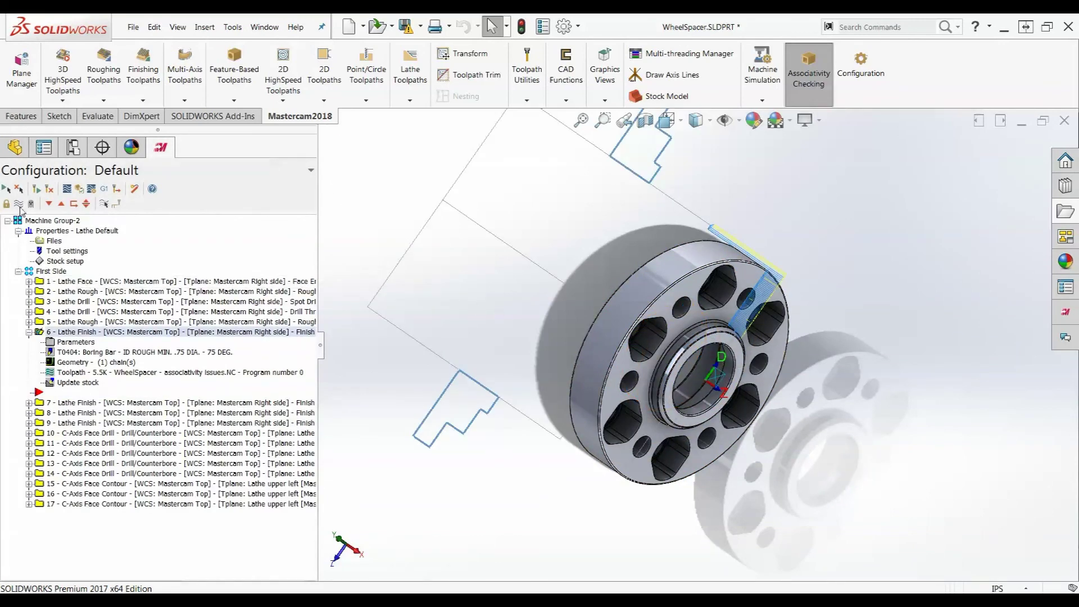
- Expand Revolve1 in the feature tree and inspect its RevolutionSketch from several angles
click(15, 147)
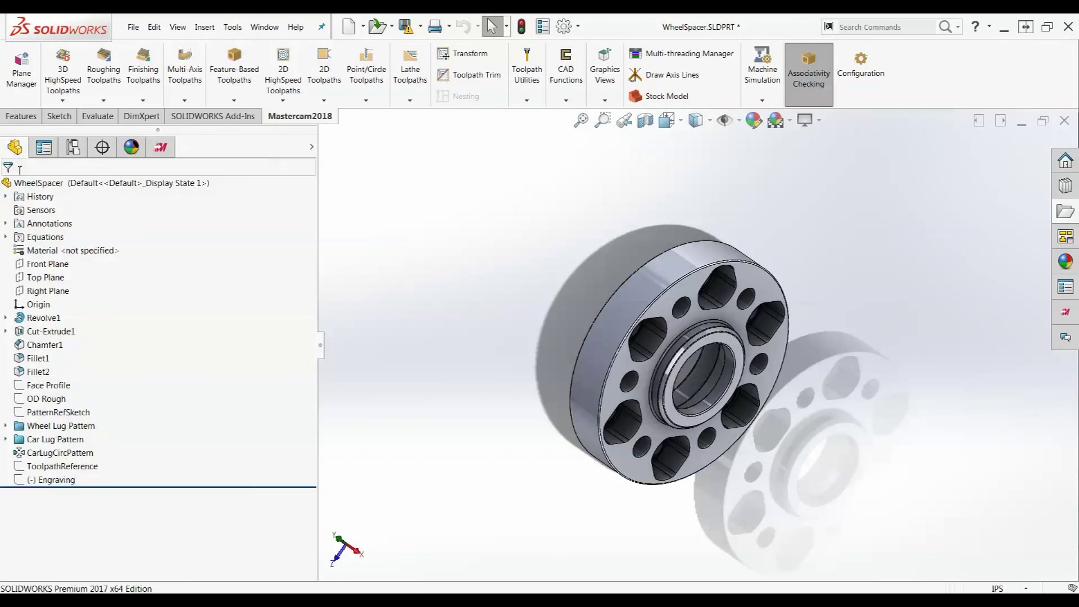
click(5, 317)
click(17, 331)
middle_drag(441, 398, 502, 293)
middle_drag(471, 428, 277, 321)
click(39, 318)
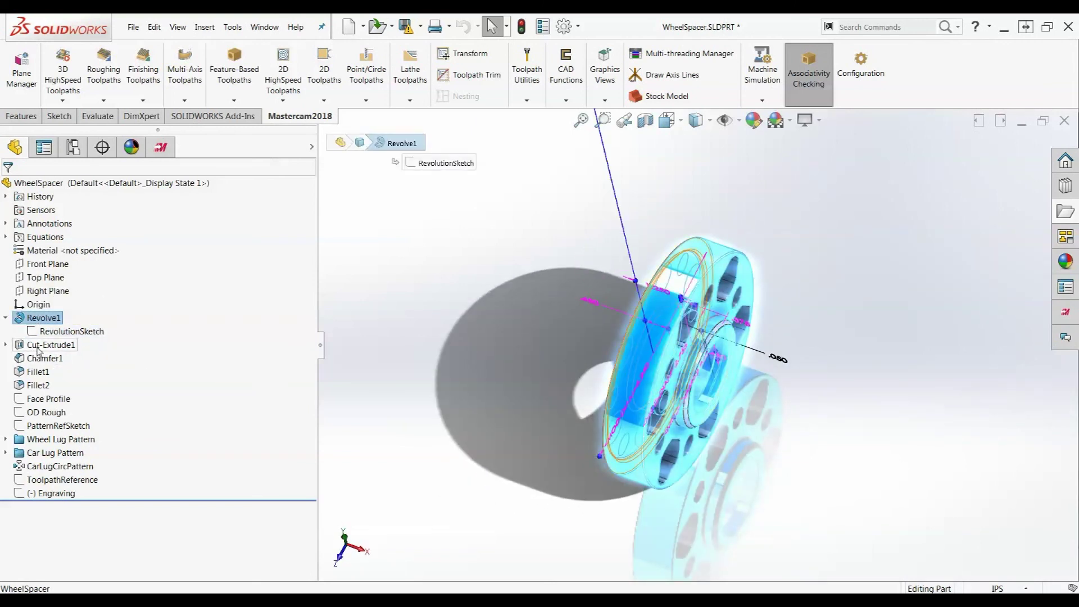
click(428, 362)
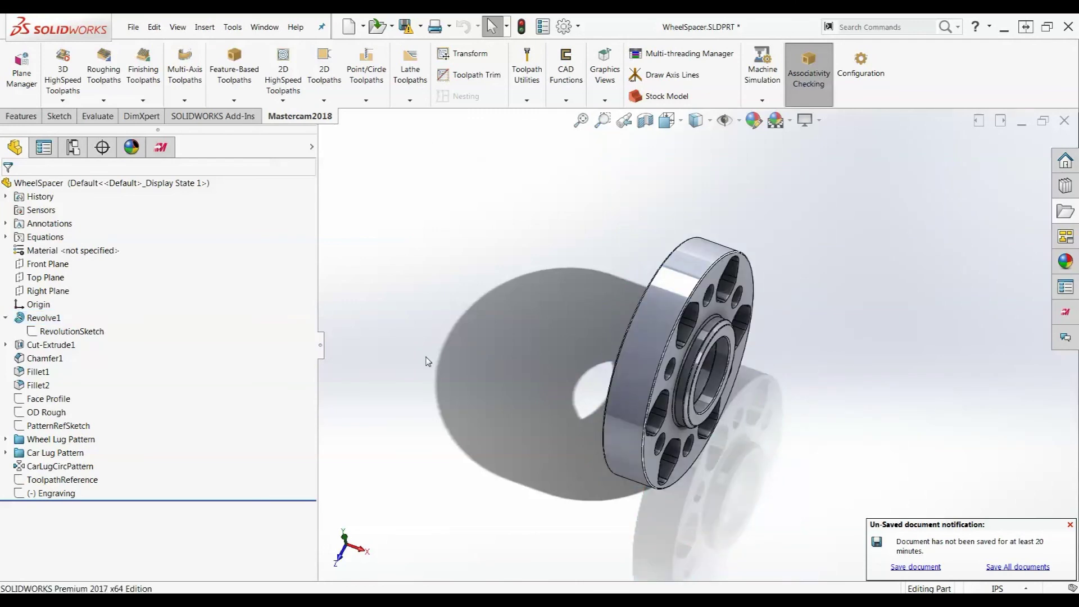